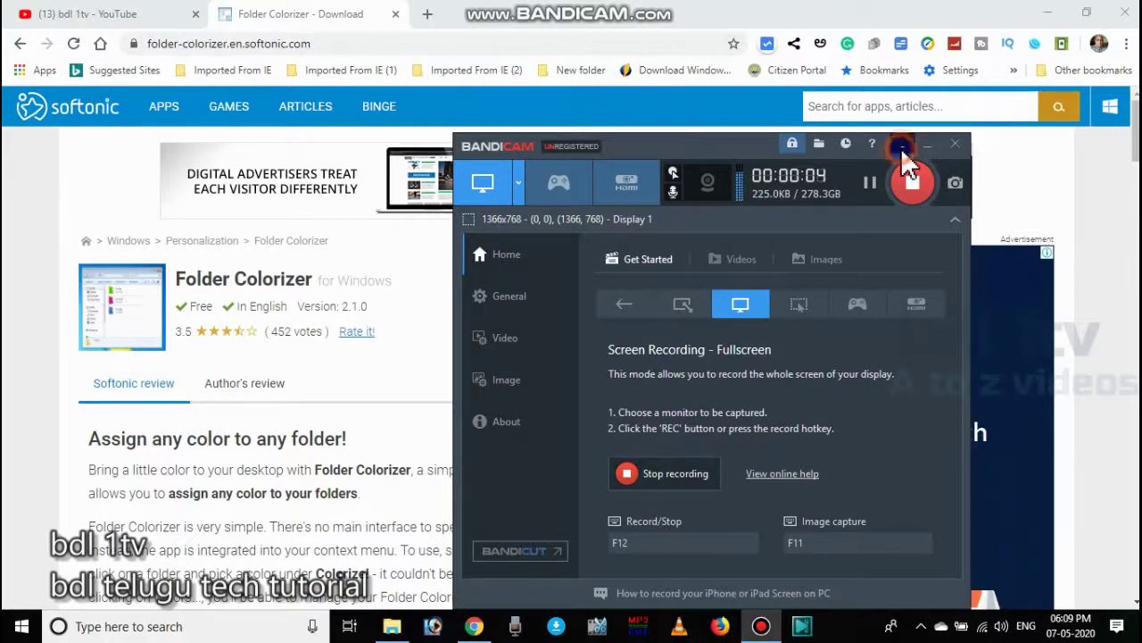
# Look over the Folder Colorizer download page on Softonic, including its description, app specs and free download option
pyautogui.click(902, 145)
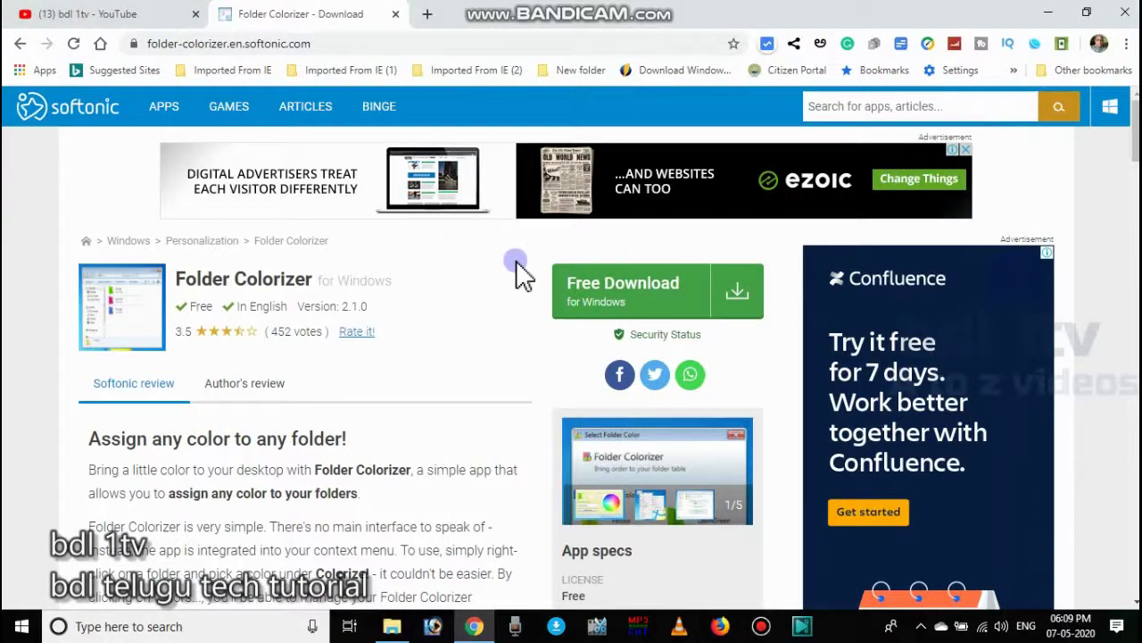
pyautogui.scroll(-10, 512, 323)
pyautogui.scroll(10, 518, 347)
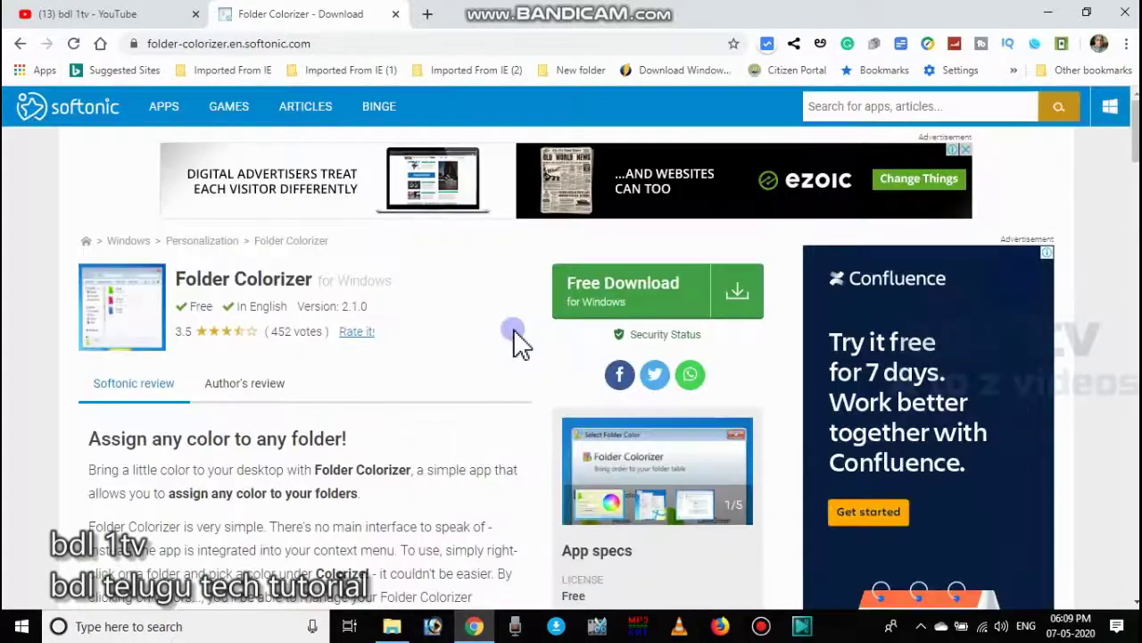
pyautogui.scroll(-5, 306, 304)
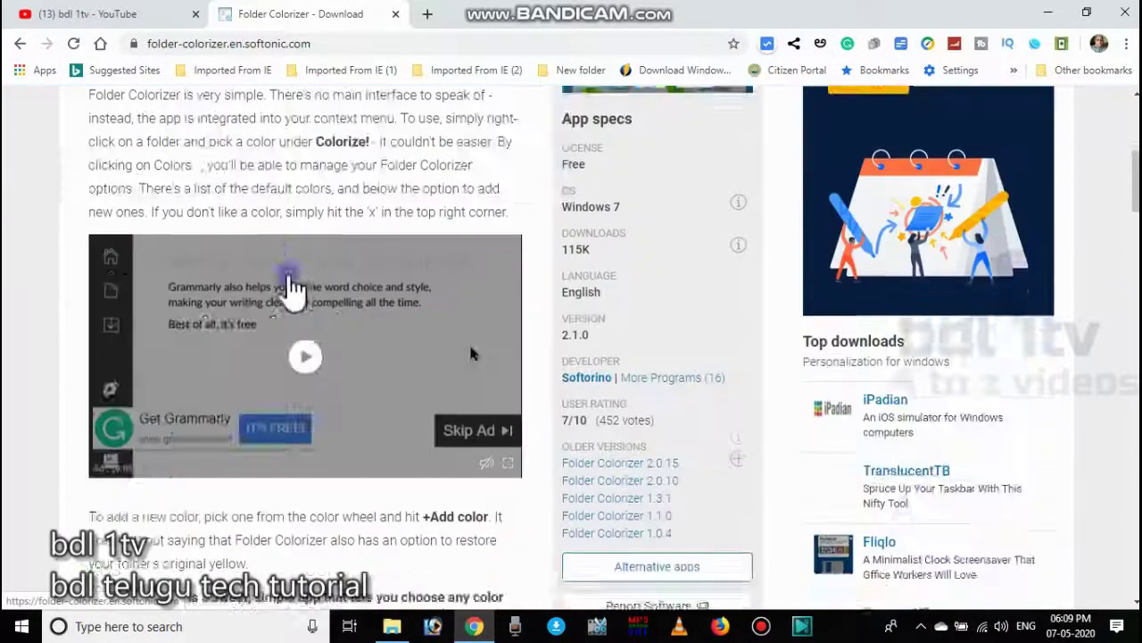
pyautogui.scroll(-2, 290, 284)
pyautogui.scroll(5, 288, 242)
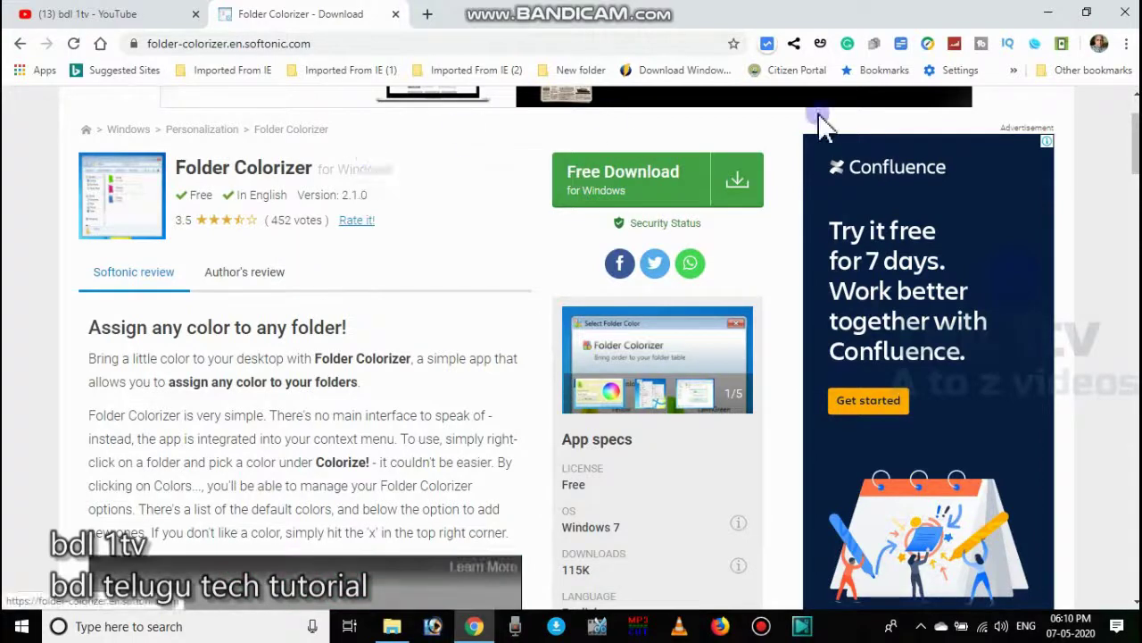
pyautogui.click(1049, 13)
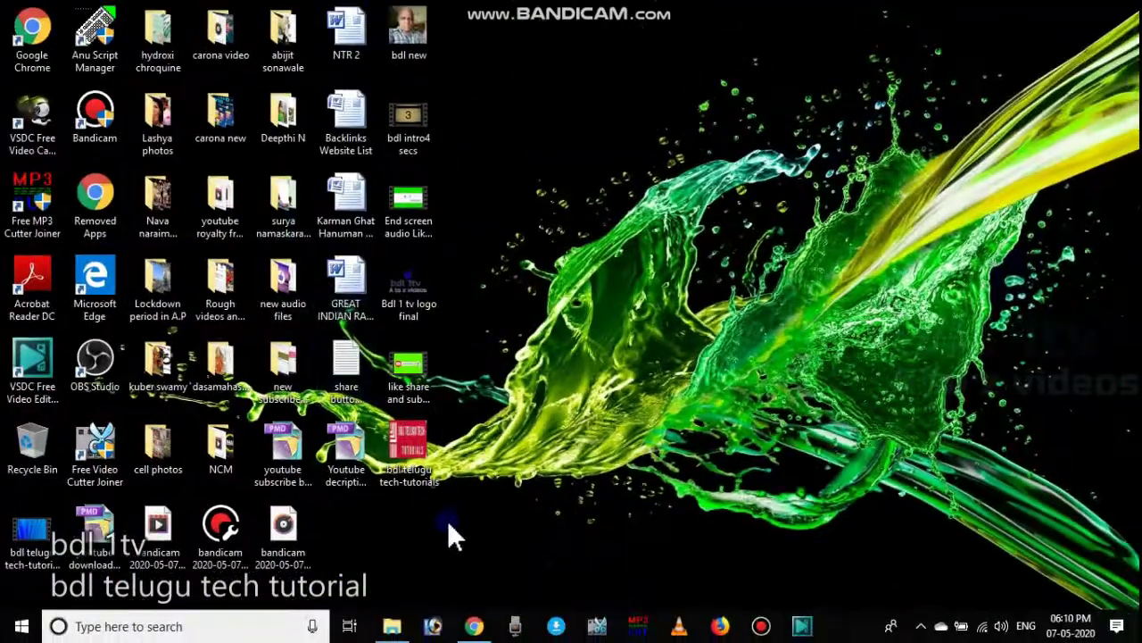
pyautogui.click(474, 626)
pyautogui.scroll(1, 433, 357)
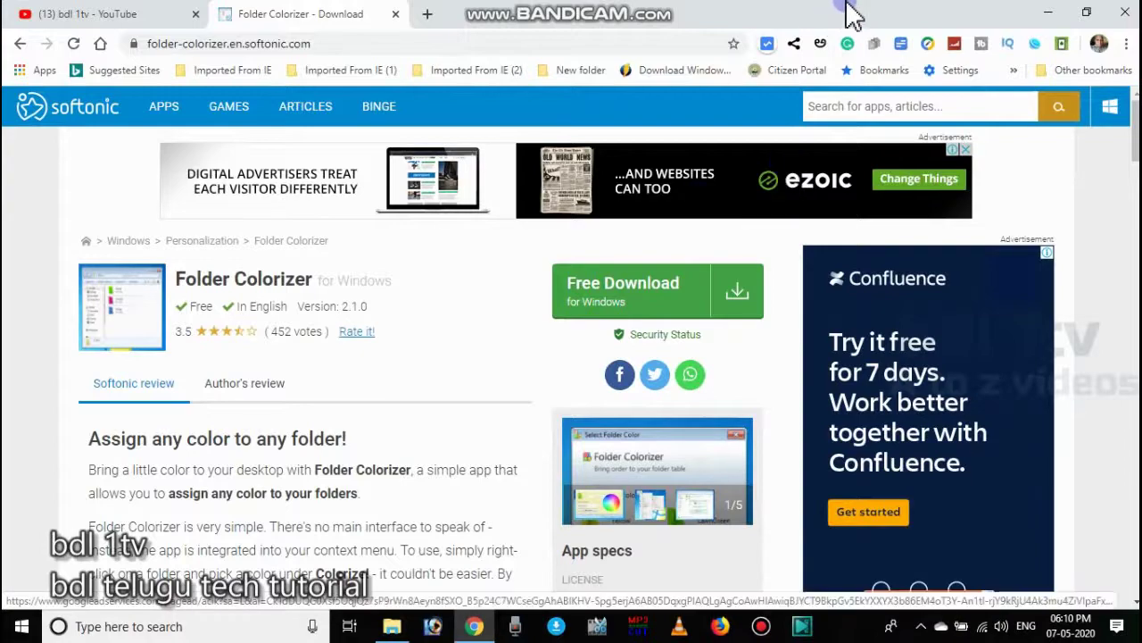
pyautogui.click(1049, 15)
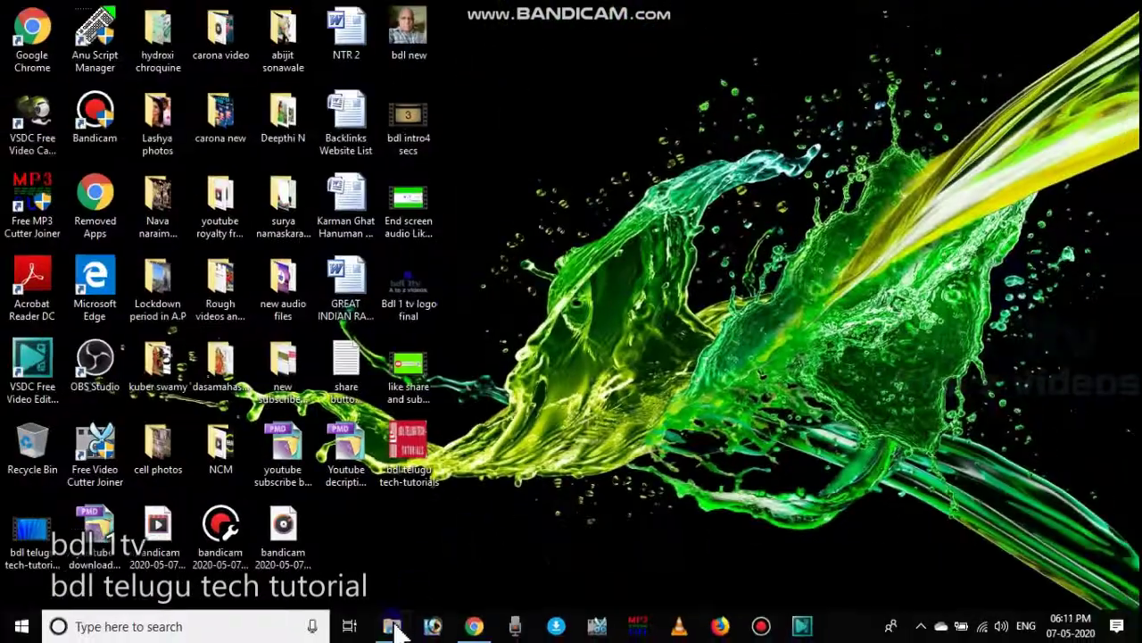
# Switch to the File Explorer window showing the Softwares folder and maximize it
pyautogui.moveTo(397, 629)
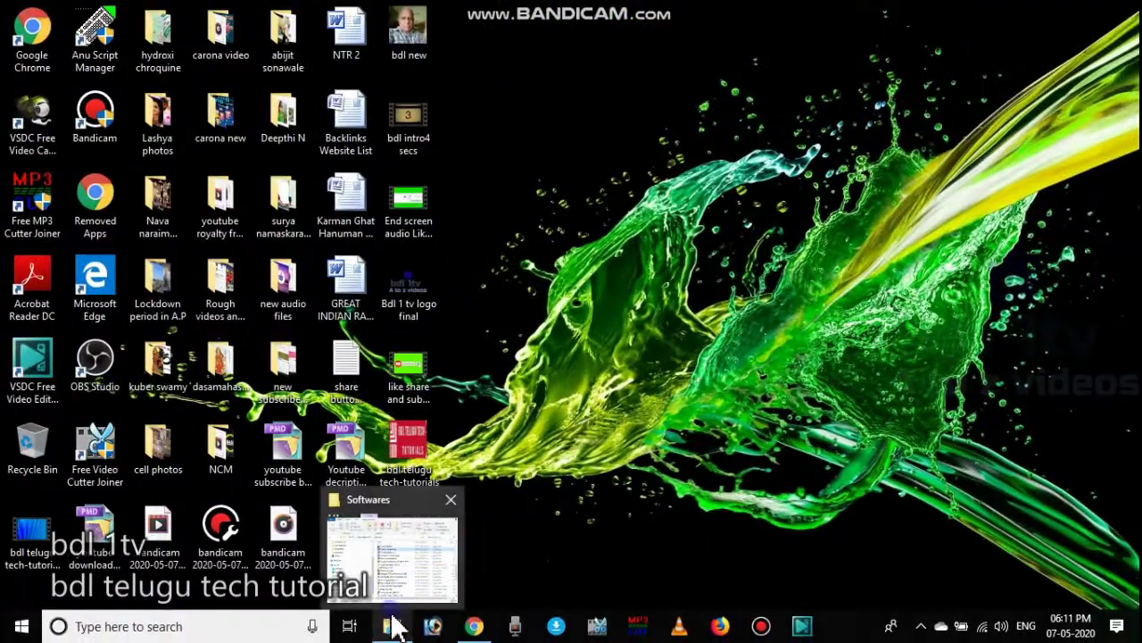
pyautogui.click(393, 627)
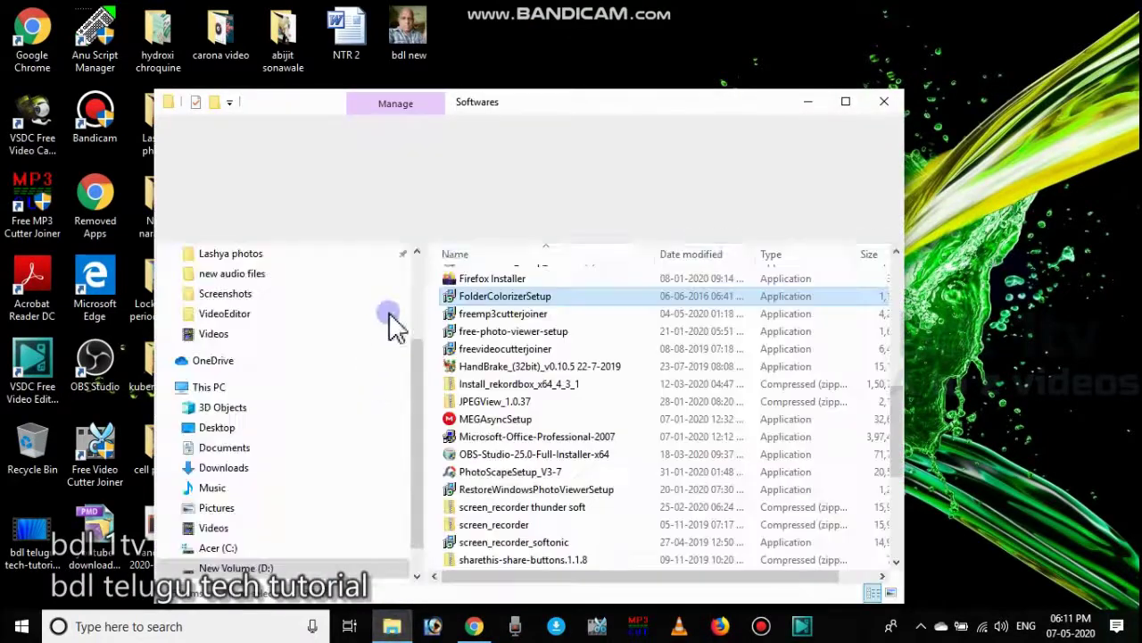
pyautogui.scroll(-2, 357, 344)
pyautogui.scroll(5, 415, 383)
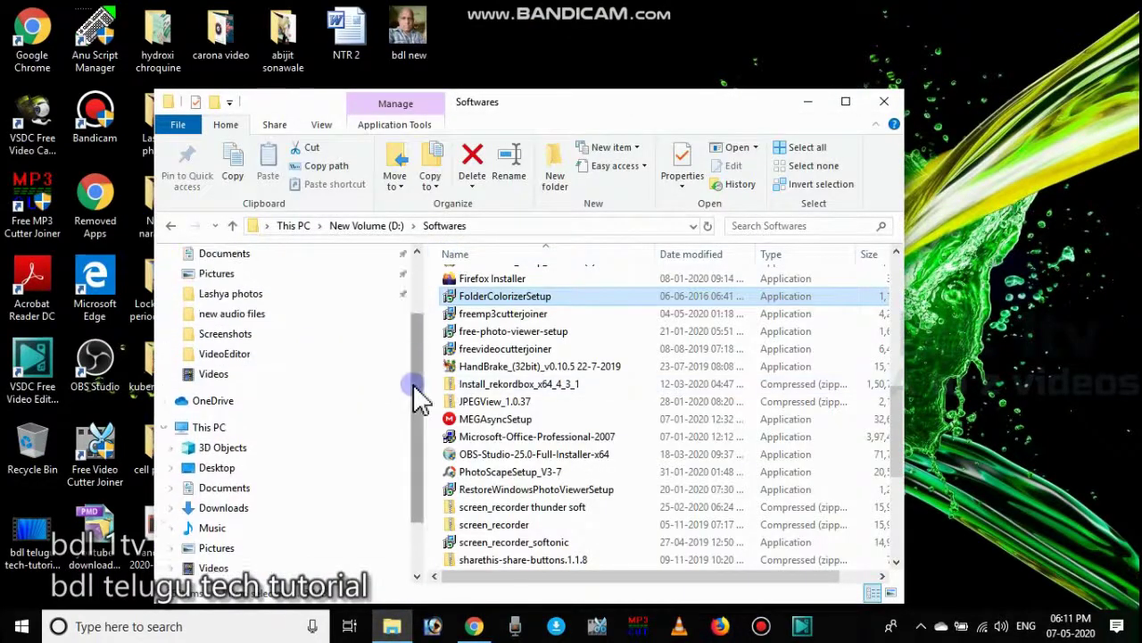
pyautogui.scroll(-3, 566, 375)
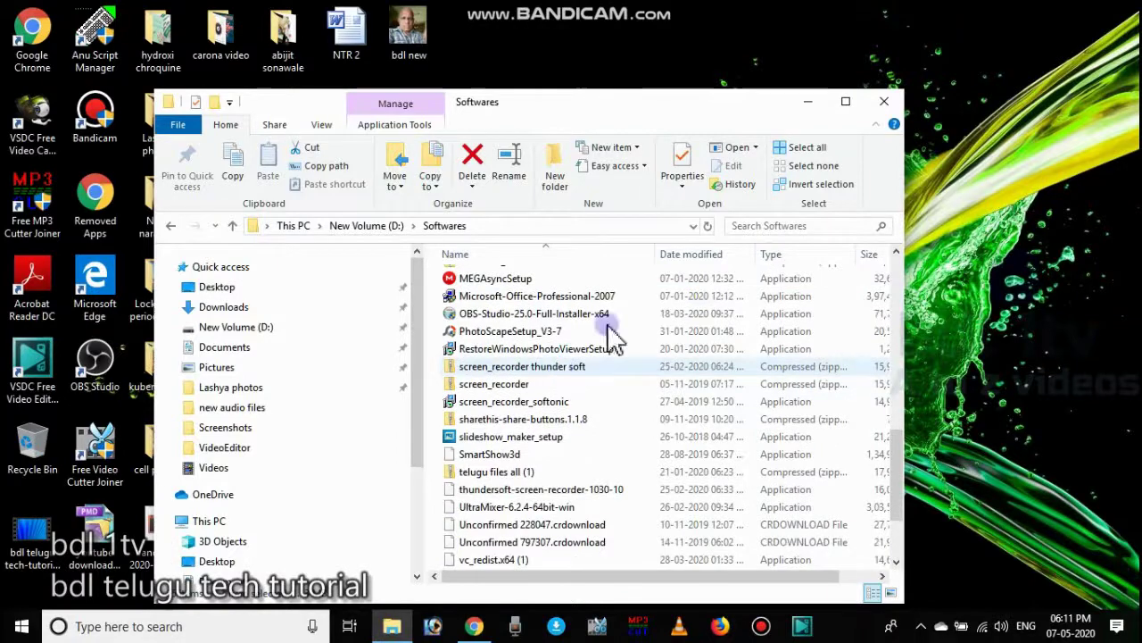
pyautogui.click(847, 102)
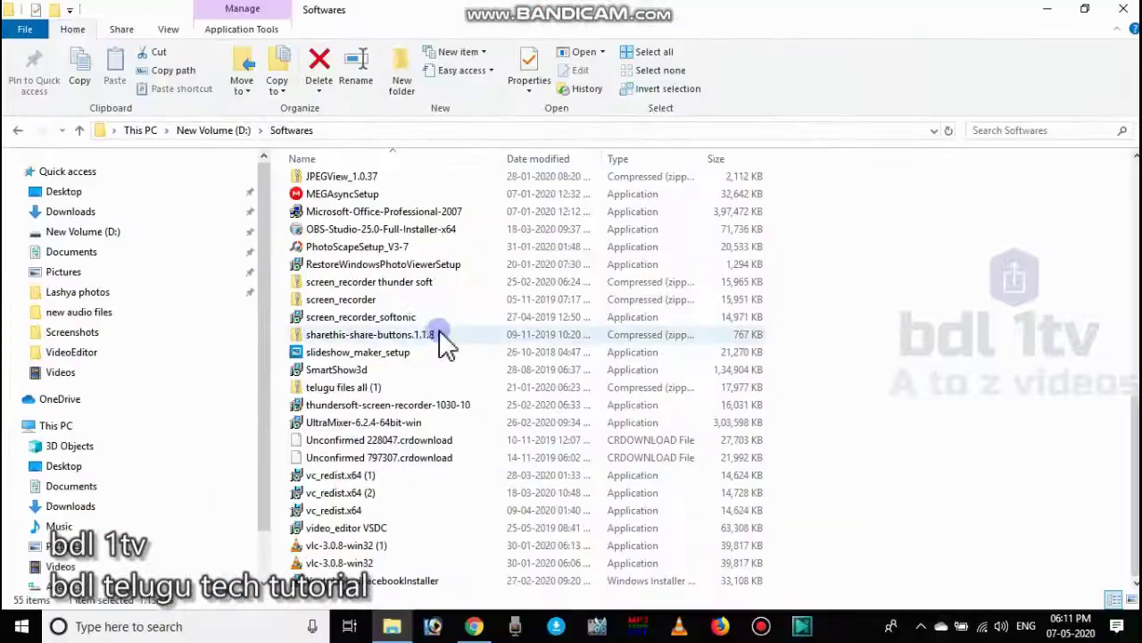
# Go through New Volume (D:) to the Softwares folder and launch FolderColorizerSetup, allowing it to run
pyautogui.scroll(1, 373, 272)
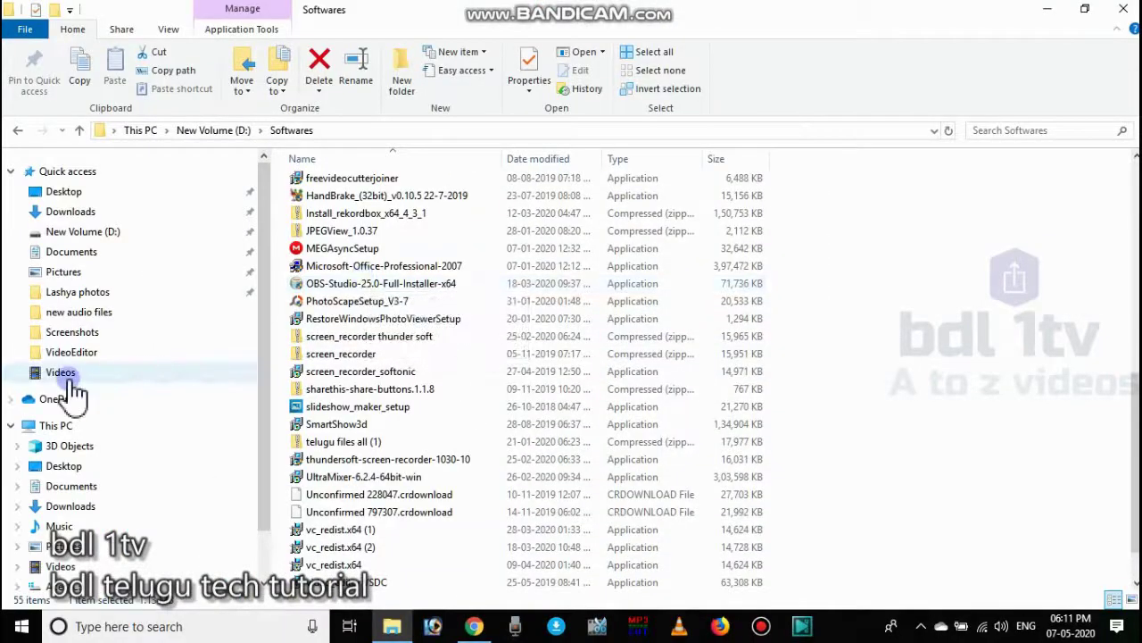
pyautogui.scroll(-1, 125, 549)
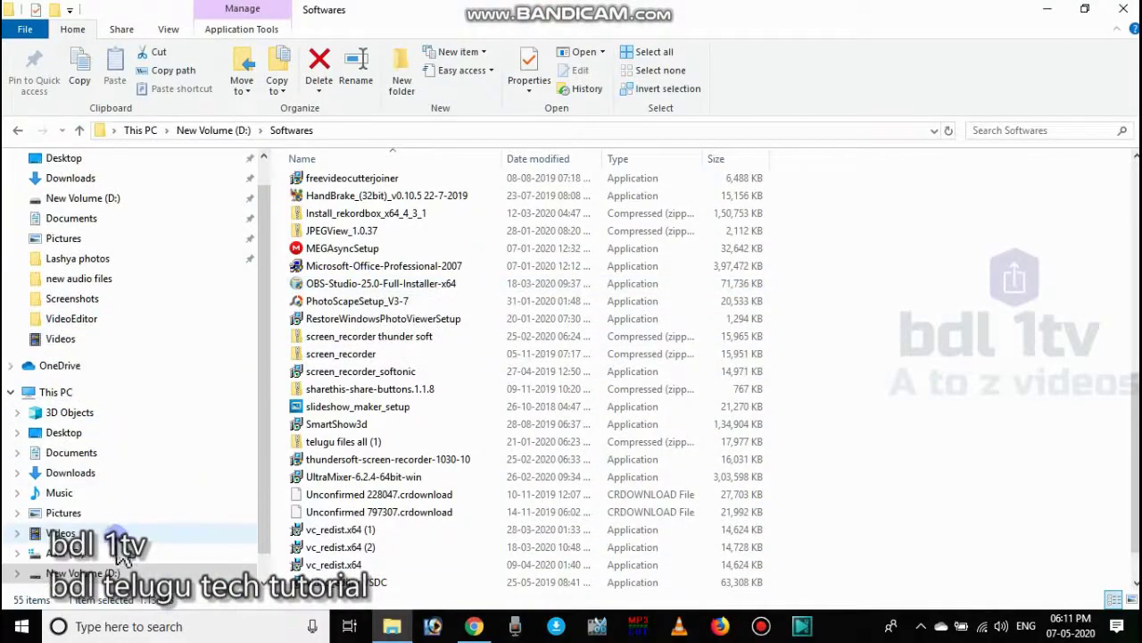
pyautogui.click(88, 579)
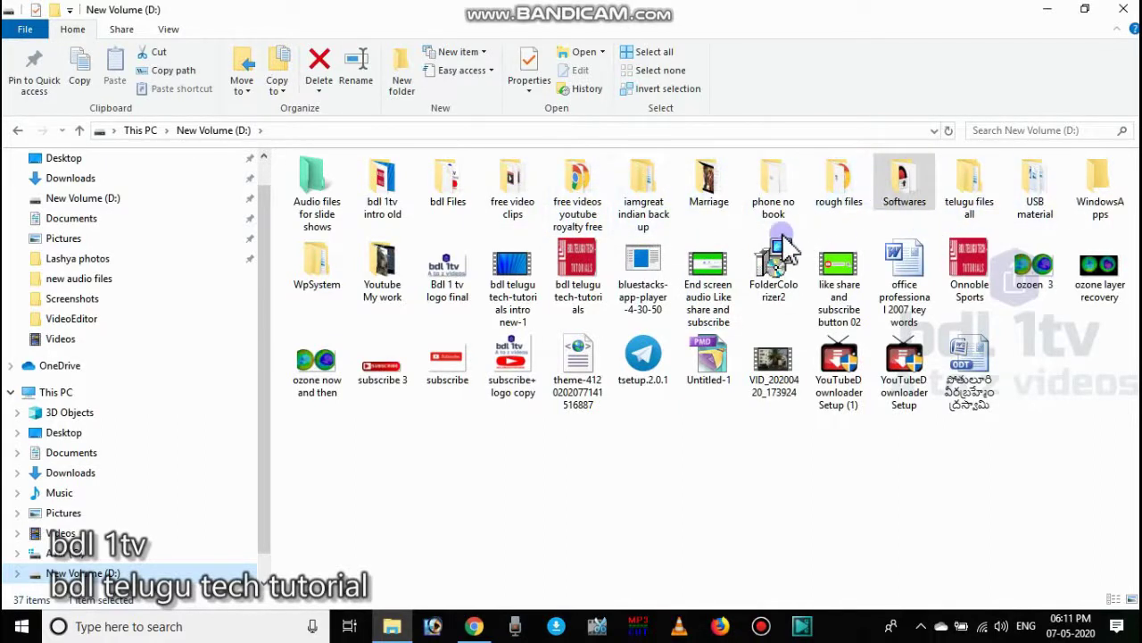
pyautogui.doubleClick(903, 191)
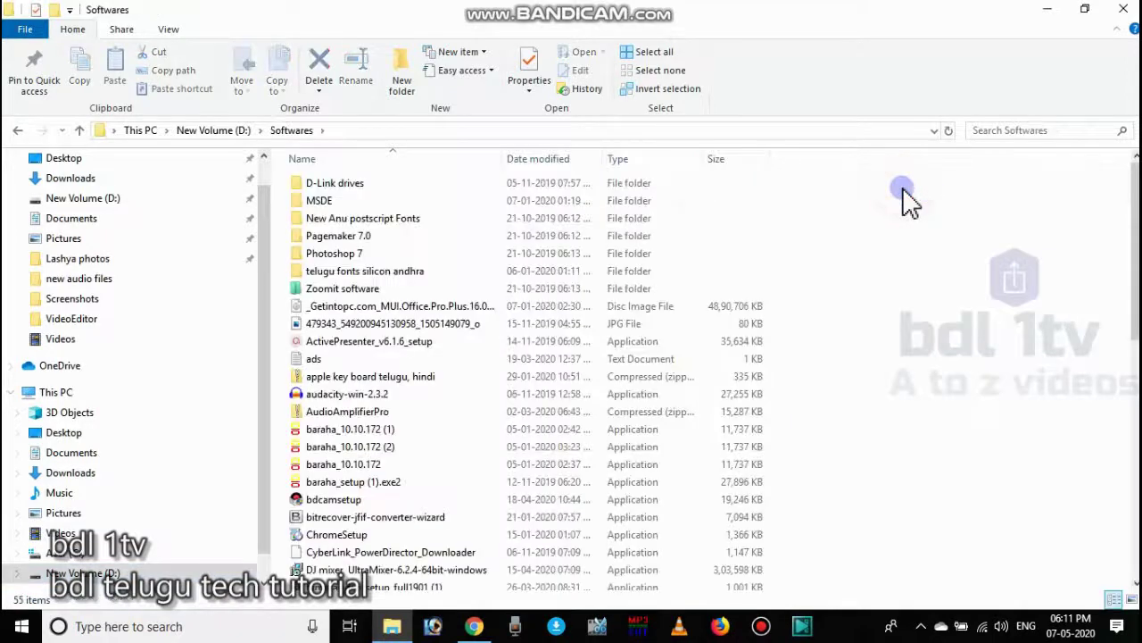
pyautogui.scroll(-4, 461, 311)
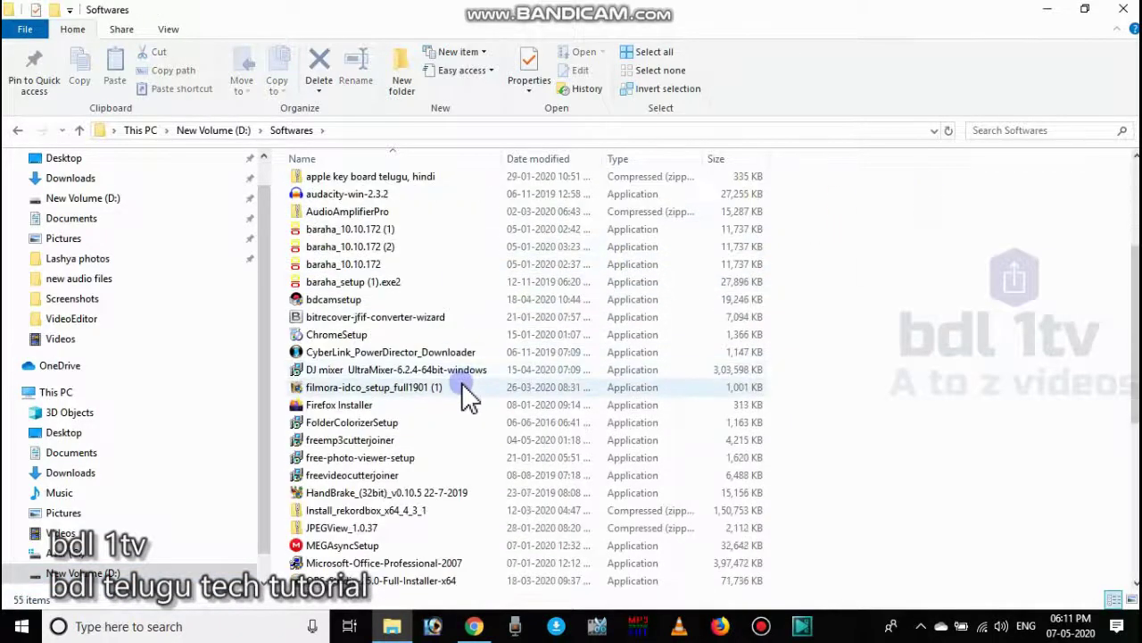
pyautogui.doubleClick(324, 428)
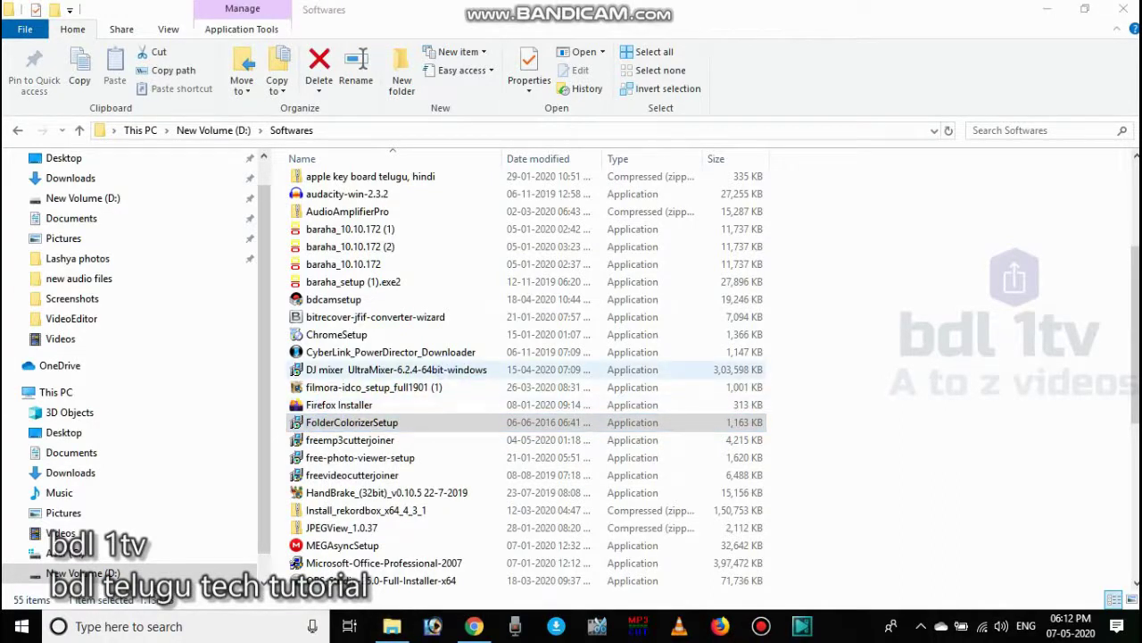
pyautogui.click(474, 423)
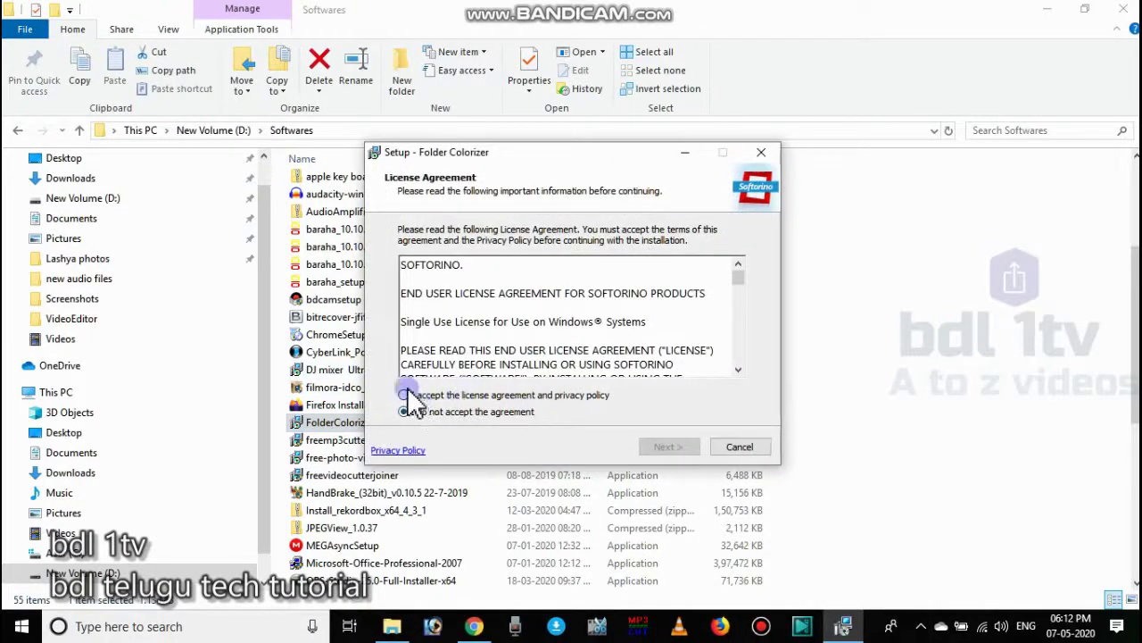
# Accept the license agreement and install Folder Colorizer with the free CleanMyPC trial, letting setup automatically close the applications
pyautogui.click(403, 394)
pyautogui.click(662, 447)
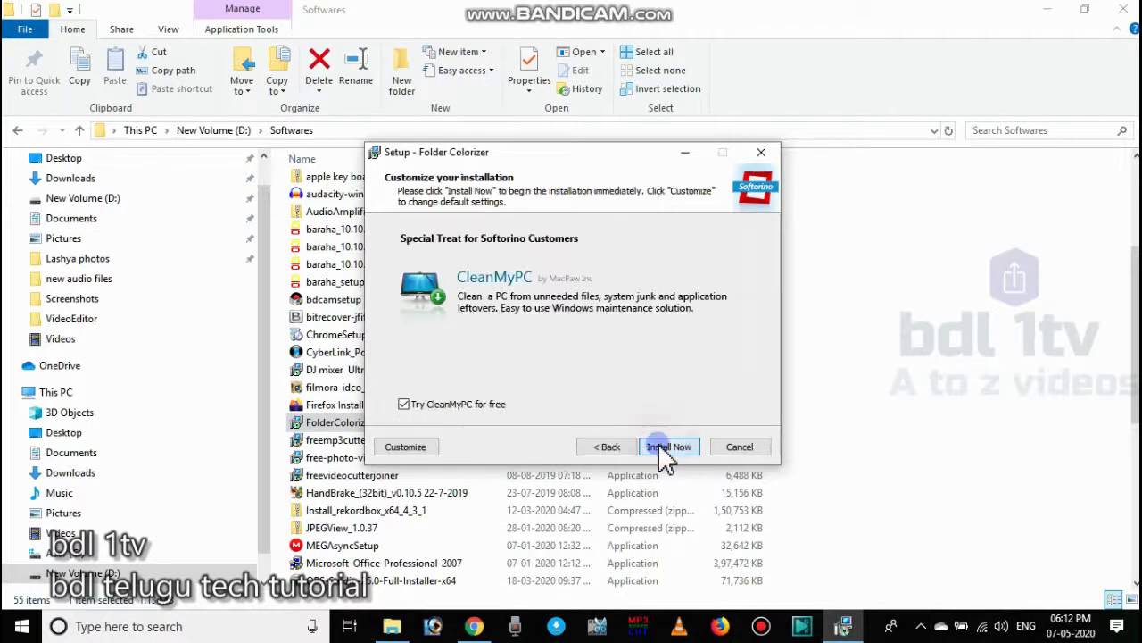
pyautogui.click(661, 449)
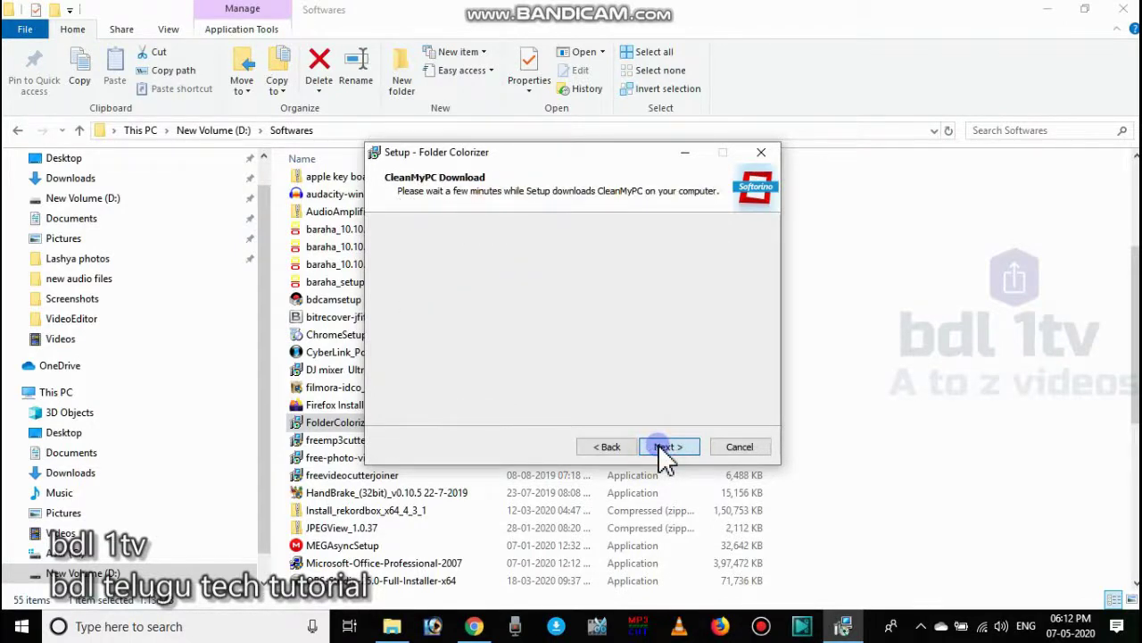
pyautogui.click(665, 449)
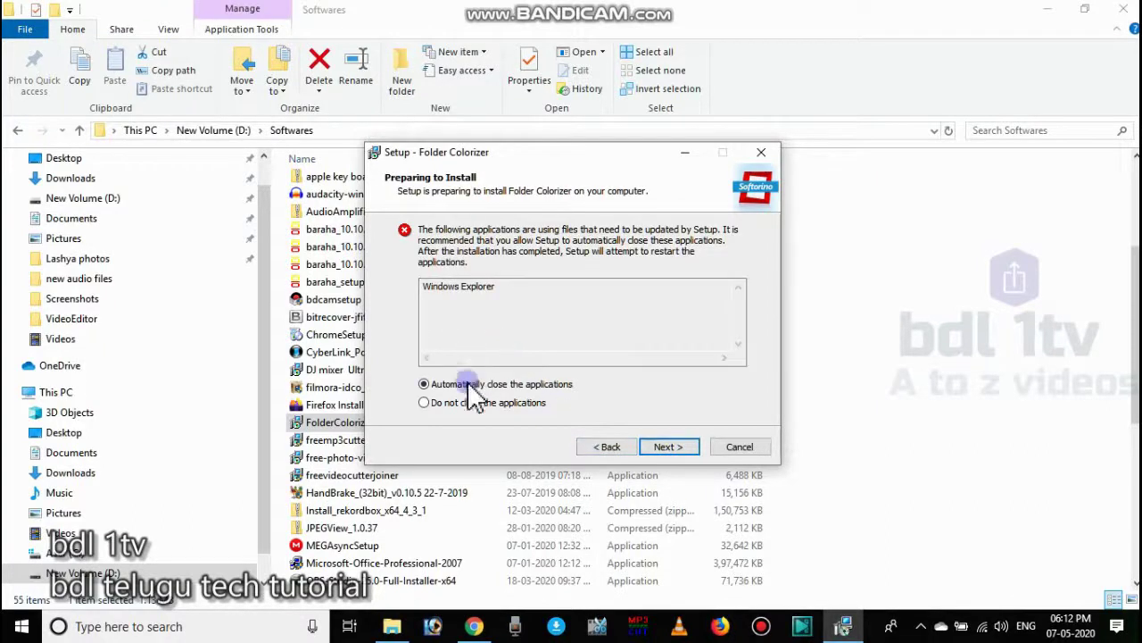
pyautogui.press('Return')
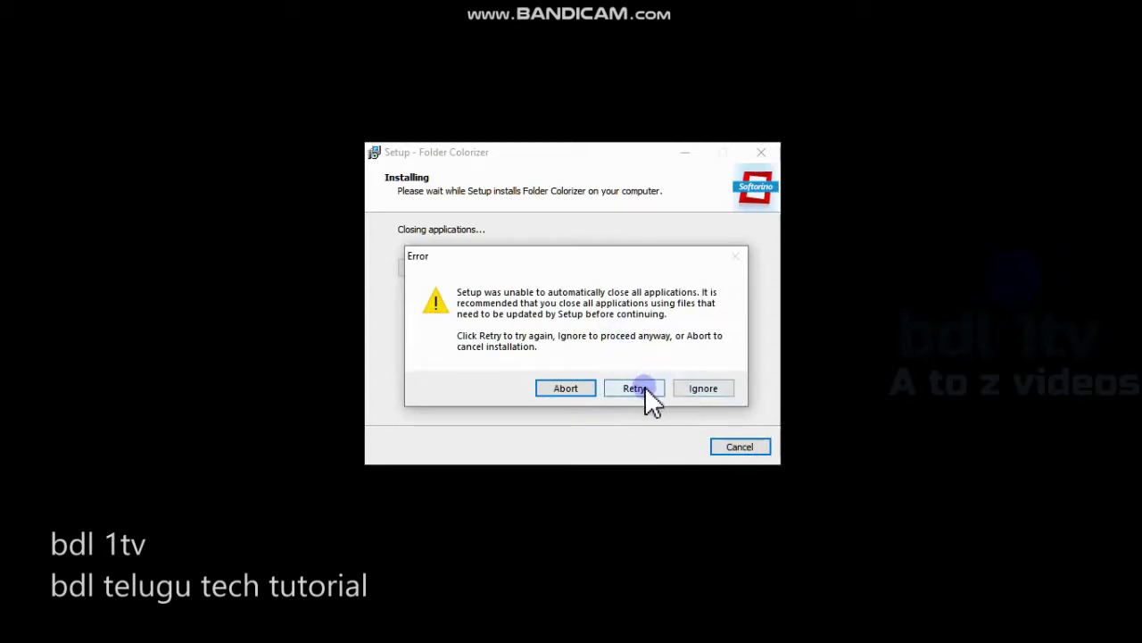
# Ignore the application-closing error and finish the setup wizard with the option "No, I will restart the computer later"
pyautogui.click(694, 386)
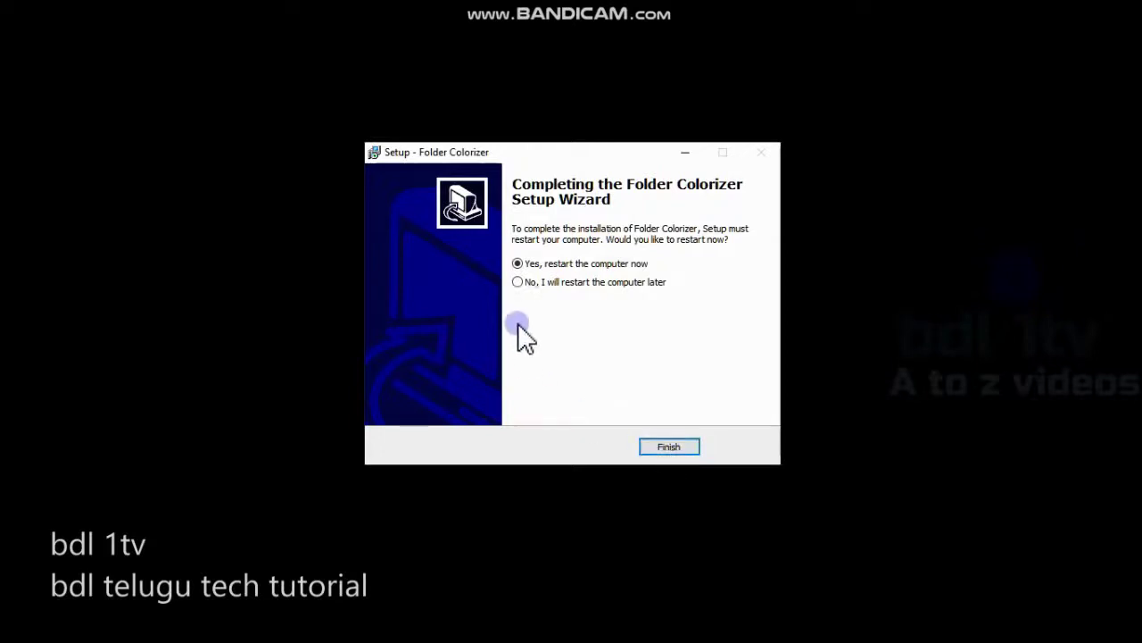
pyautogui.click(523, 283)
pyautogui.click(660, 446)
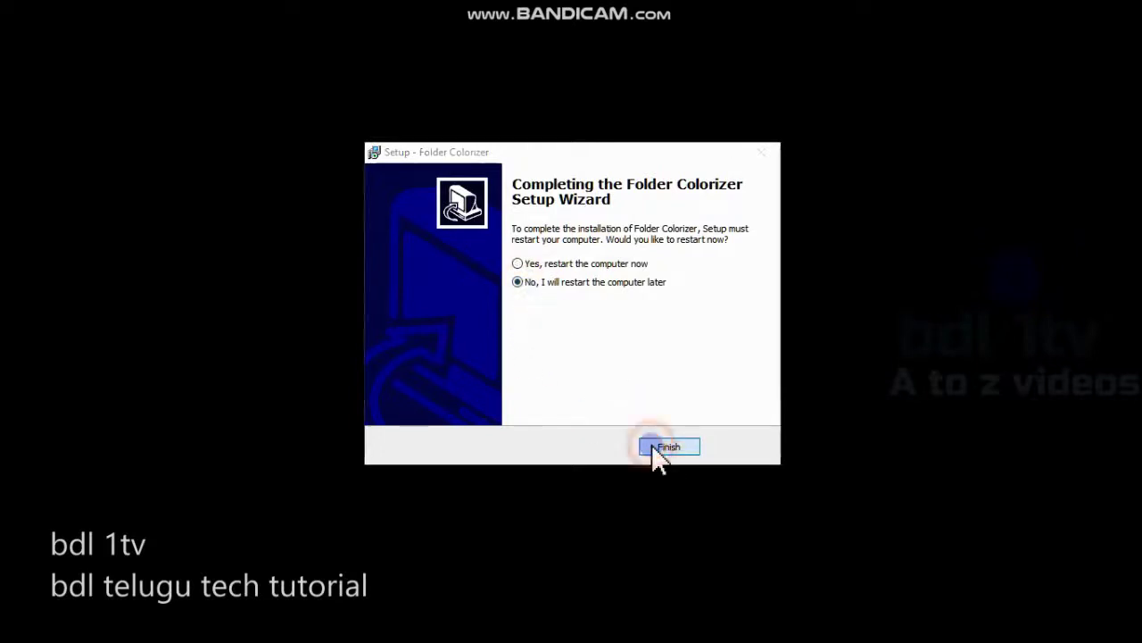
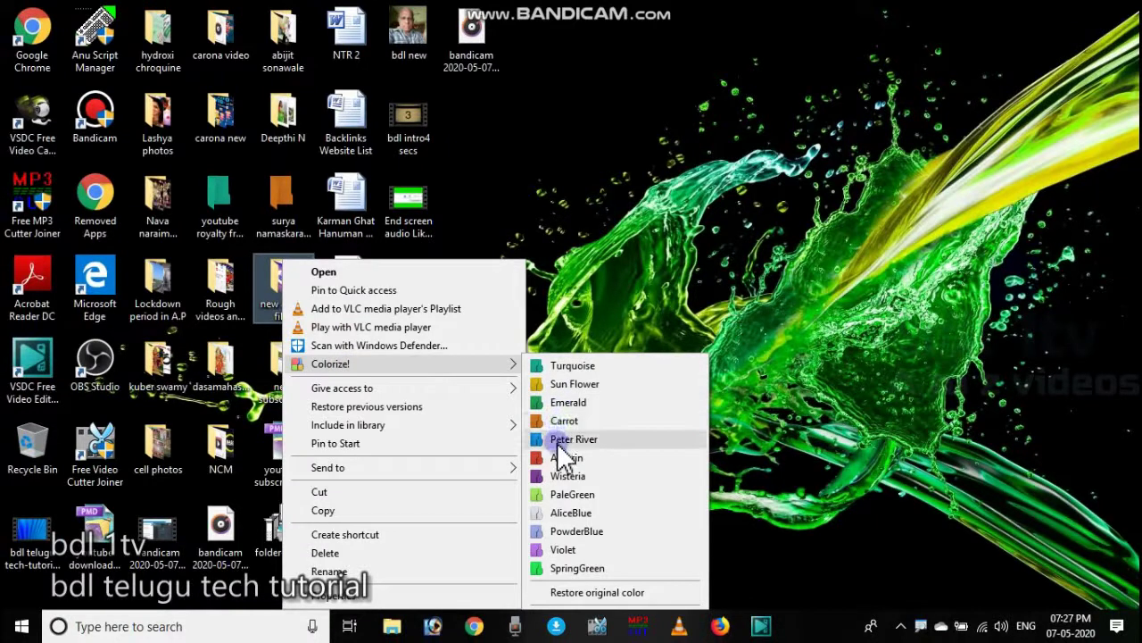
# Colorize the "new audio files" desktop folder with Peter River, dismiss the share message and refresh the desktop
pyautogui.click(557, 441)
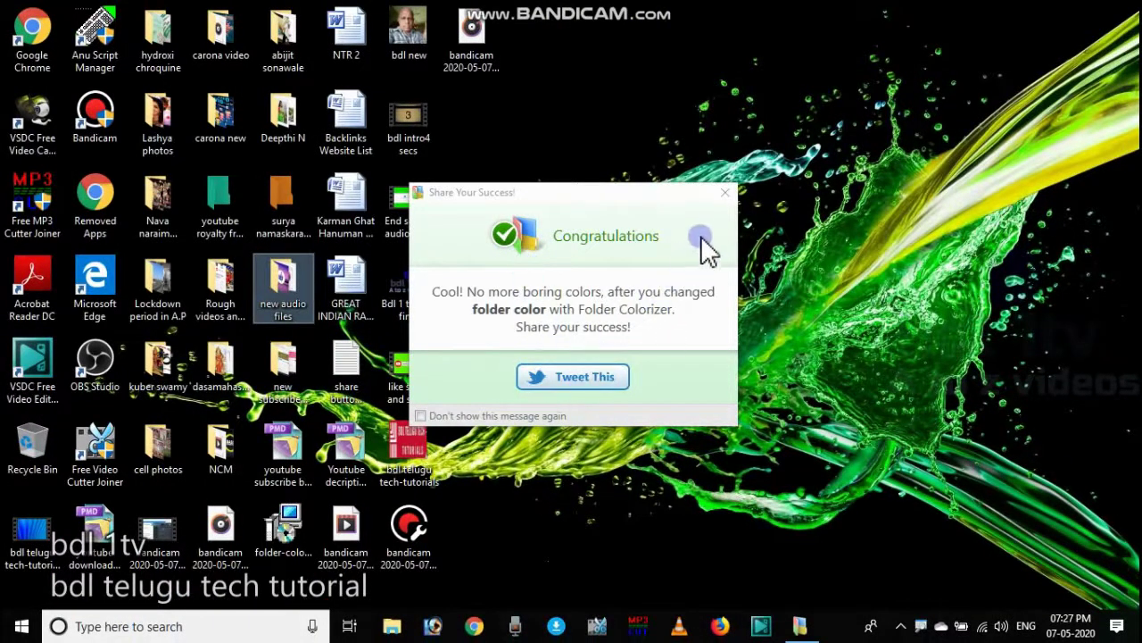
pyautogui.click(726, 195)
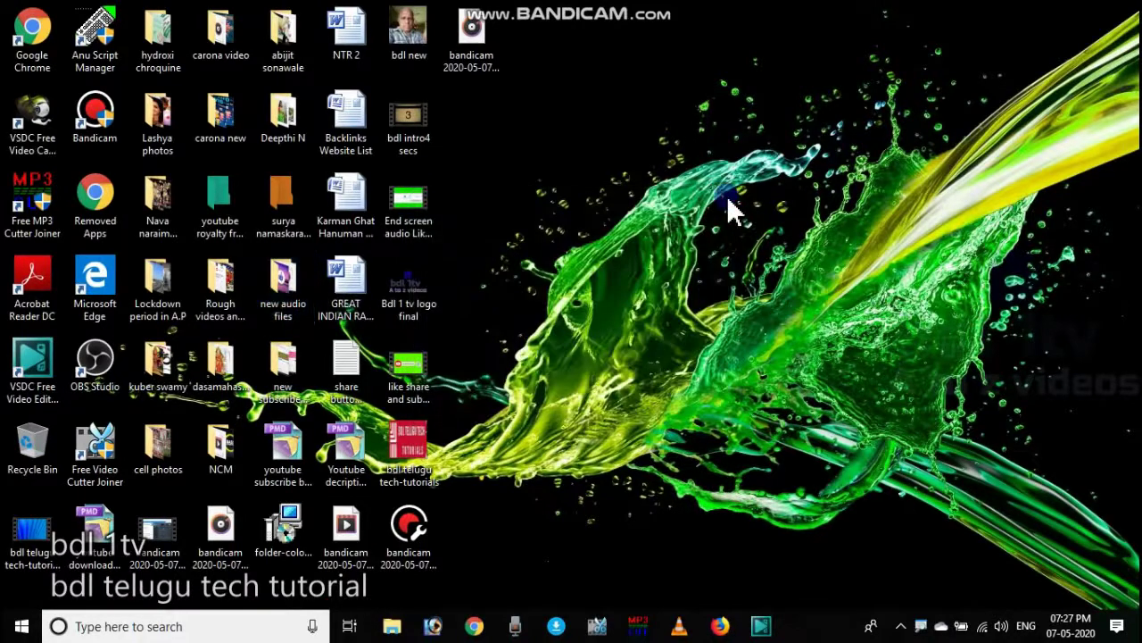
pyautogui.rightClick(582, 295)
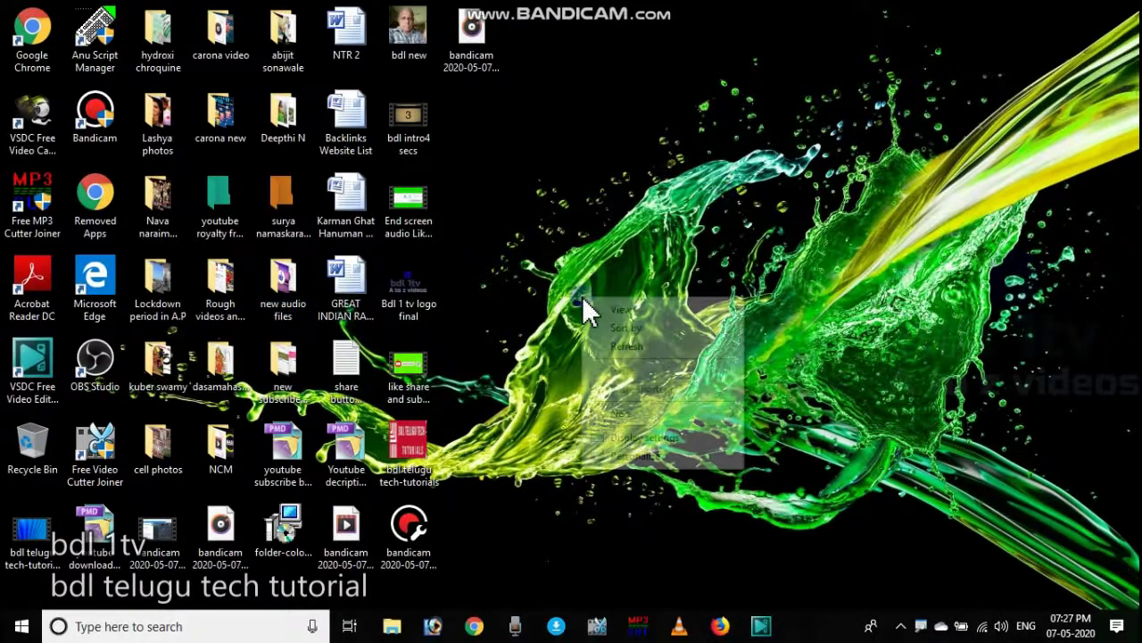
pyautogui.click(601, 348)
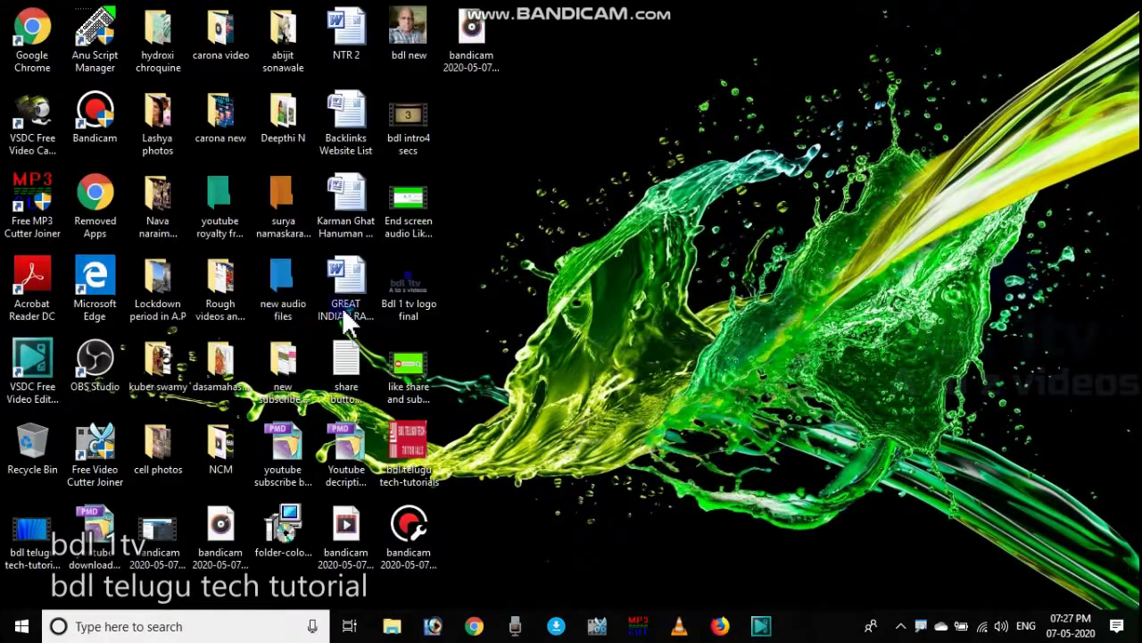
# Restore the original color of the "new audio files" desktop folder and dismiss the share message
pyautogui.moveTo(284, 288)
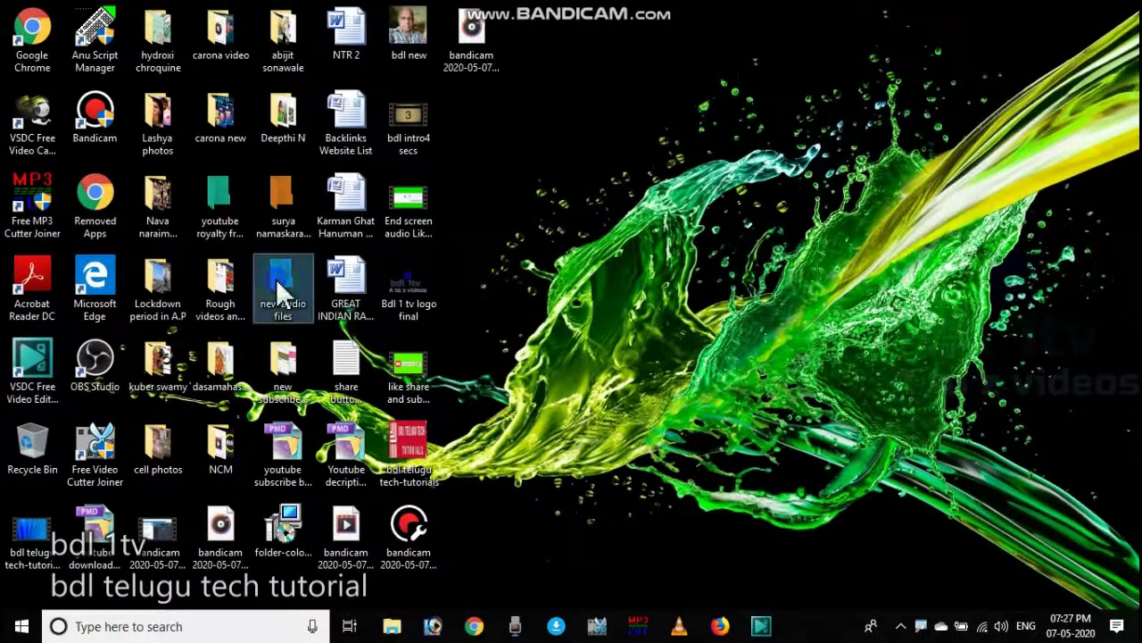
pyautogui.rightClick(277, 281)
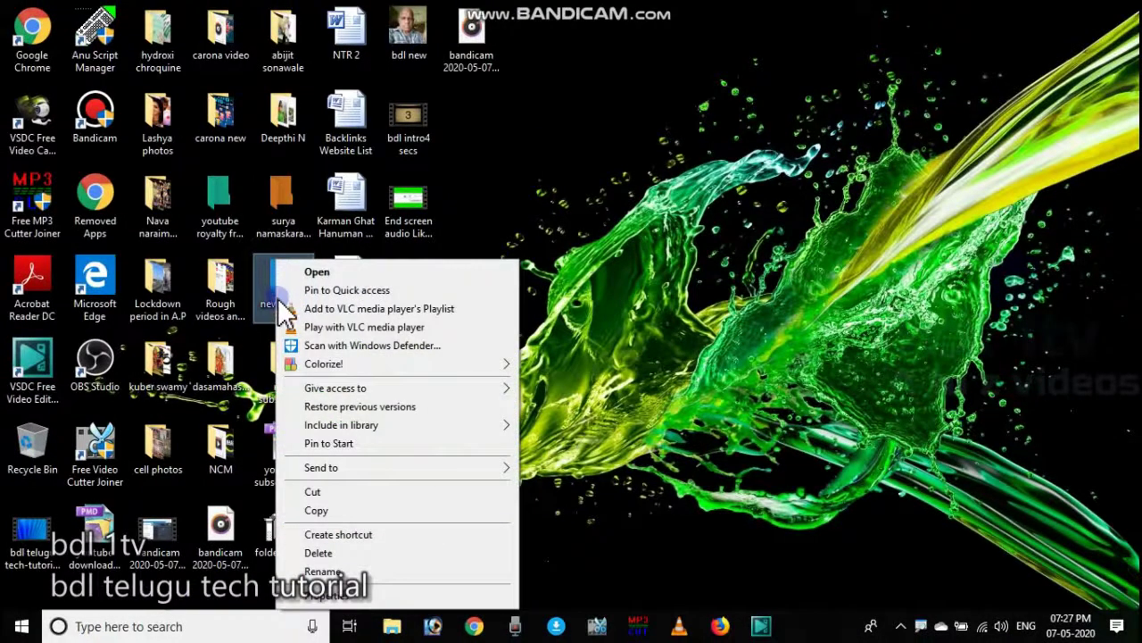
pyautogui.moveTo(326, 364)
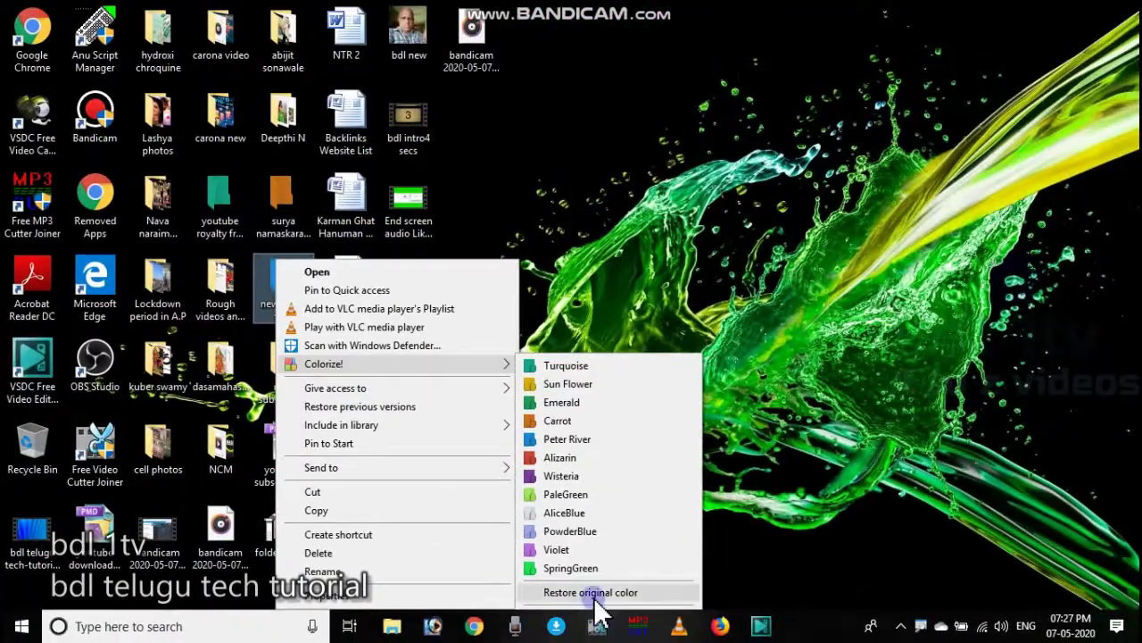
pyautogui.click(591, 580)
pyautogui.moveTo(291, 289)
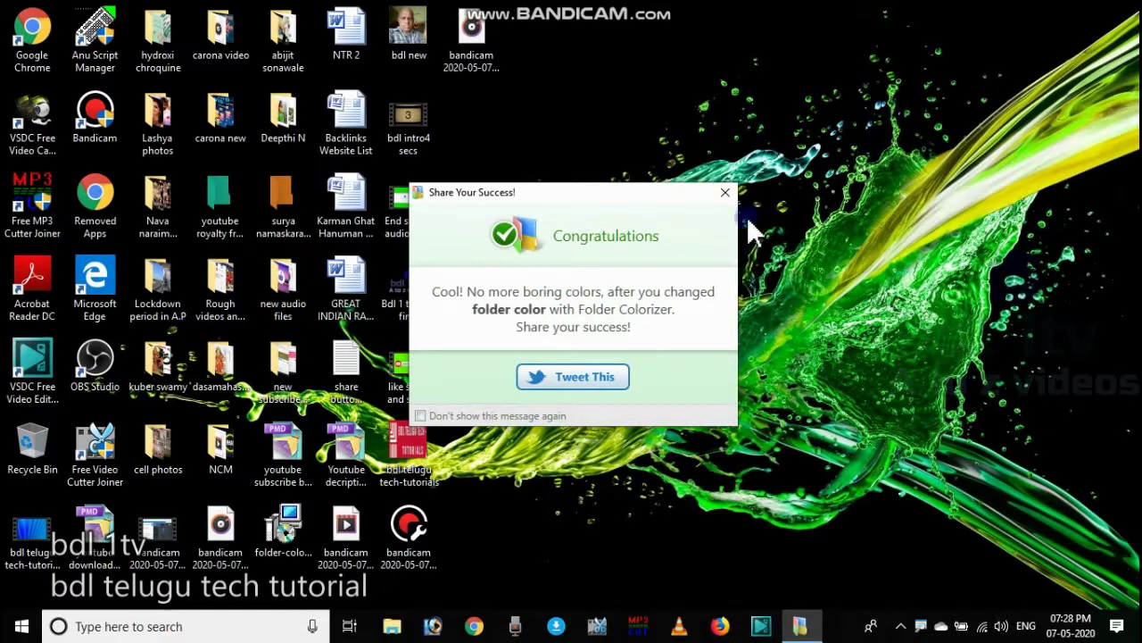
pyautogui.click(725, 195)
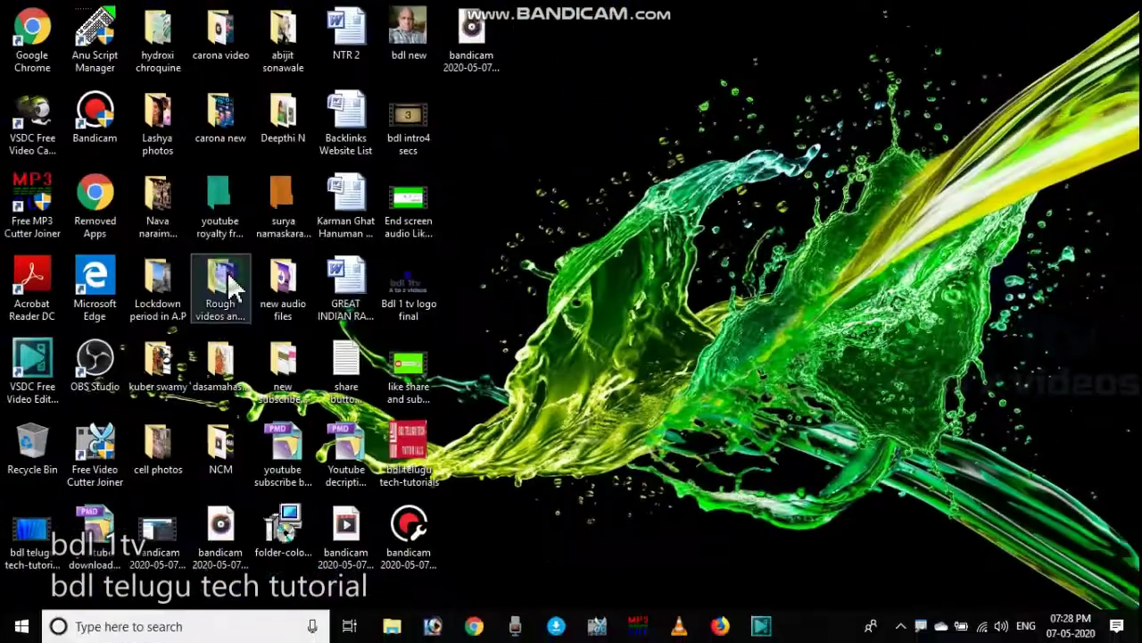
# Open the custom color palette for the "Rough videos and images fiels" desktop folder and add a dark blue named Light MidnightBlue
pyautogui.rightClick(239, 303)
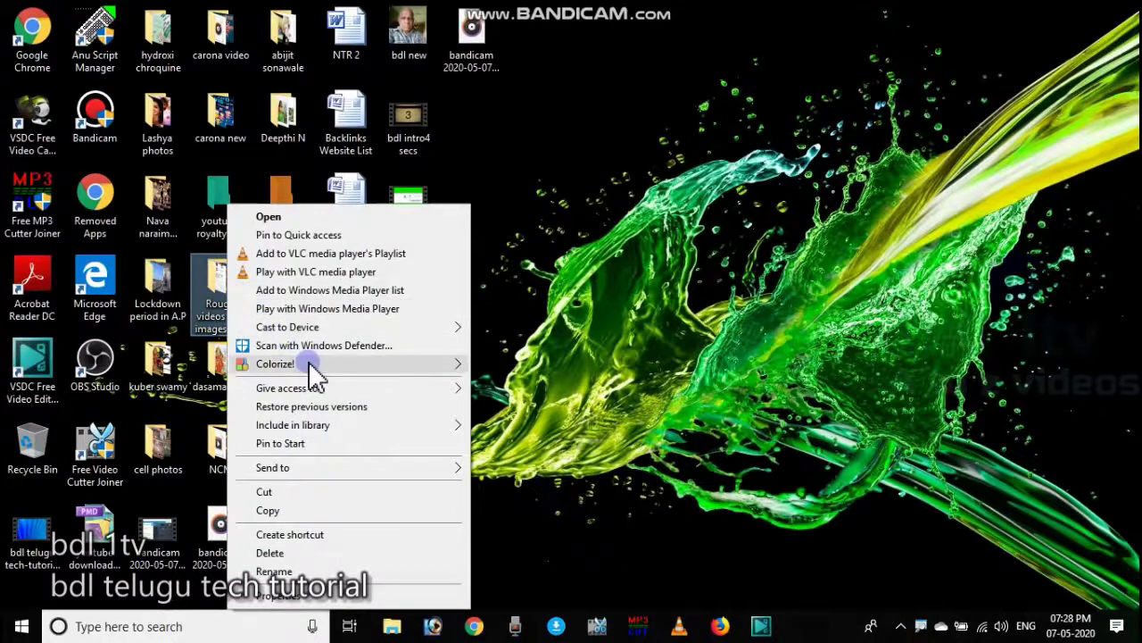
pyautogui.moveTo(448, 363)
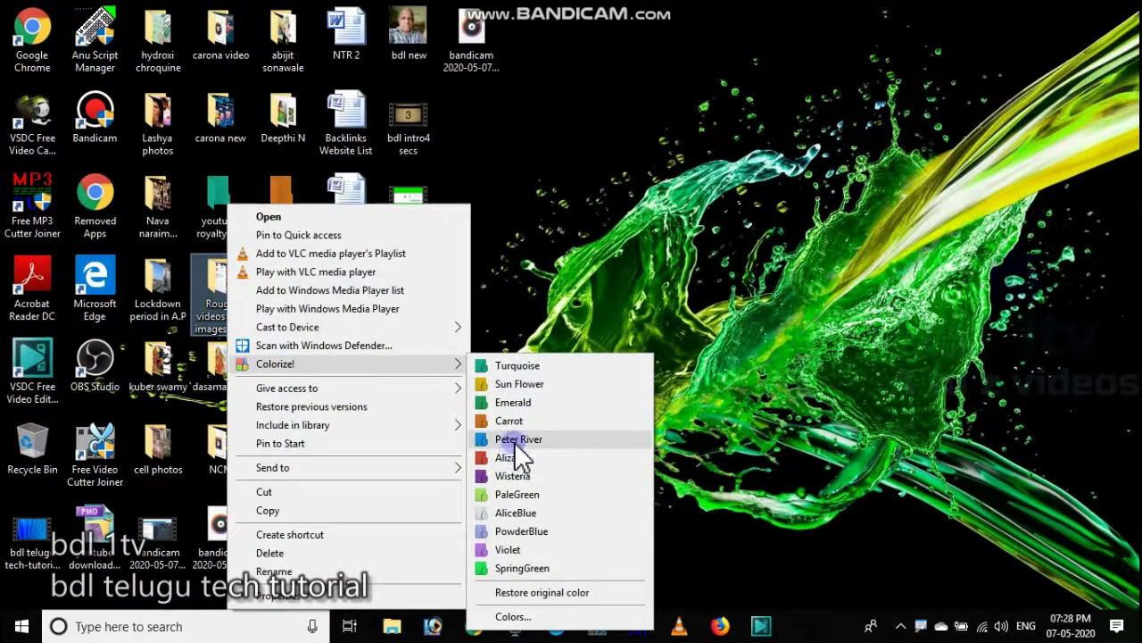
pyautogui.click(525, 616)
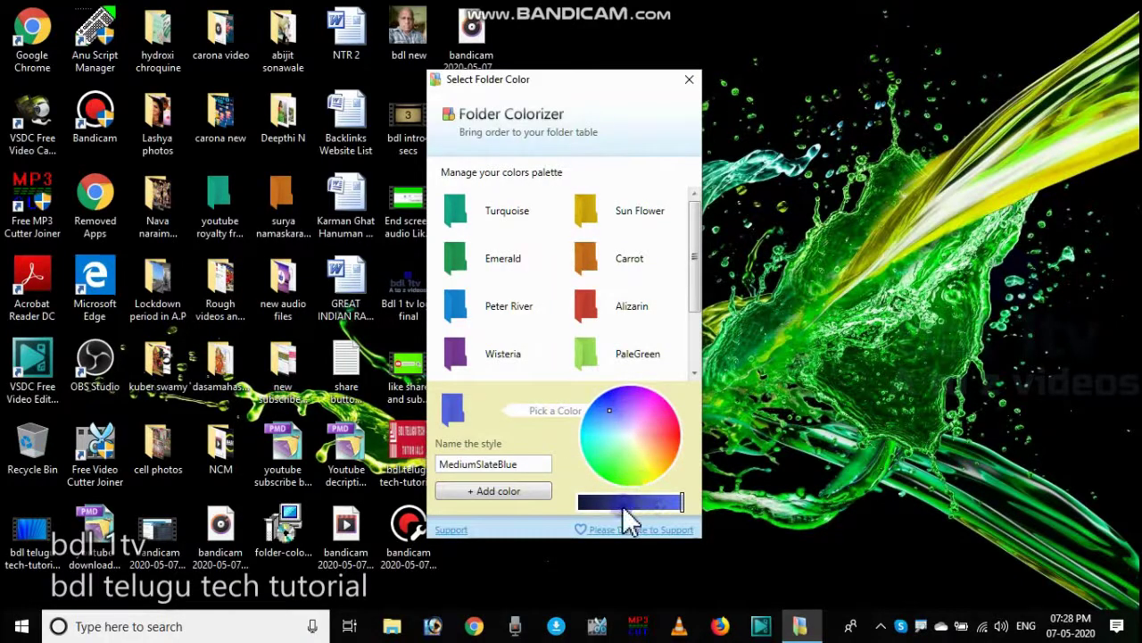
pyautogui.click(622, 502)
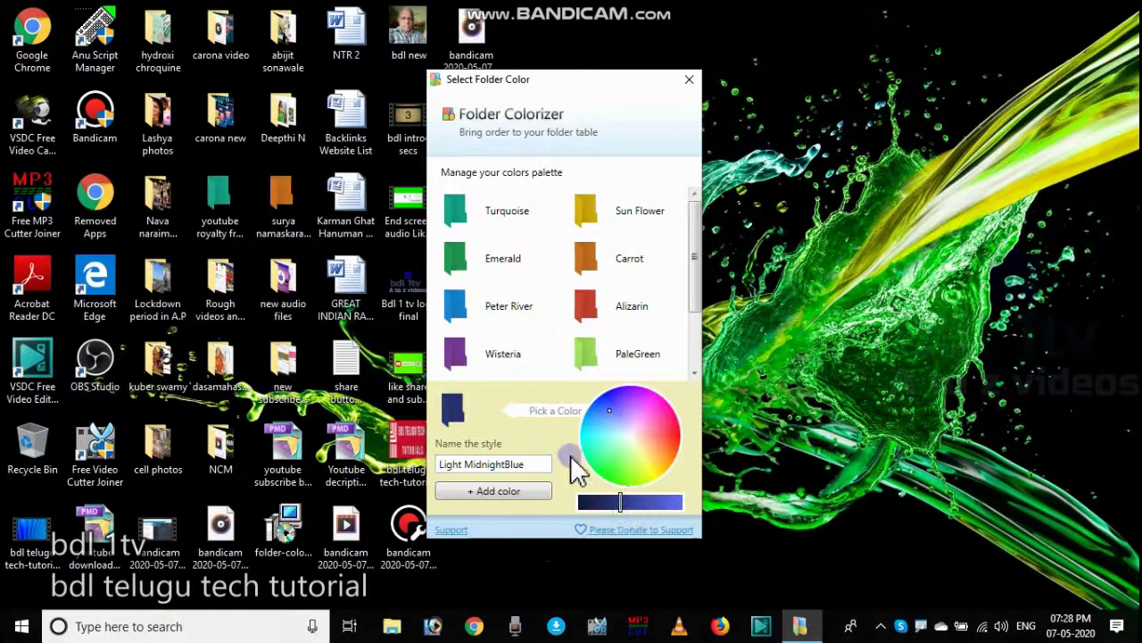
pyautogui.click(482, 494)
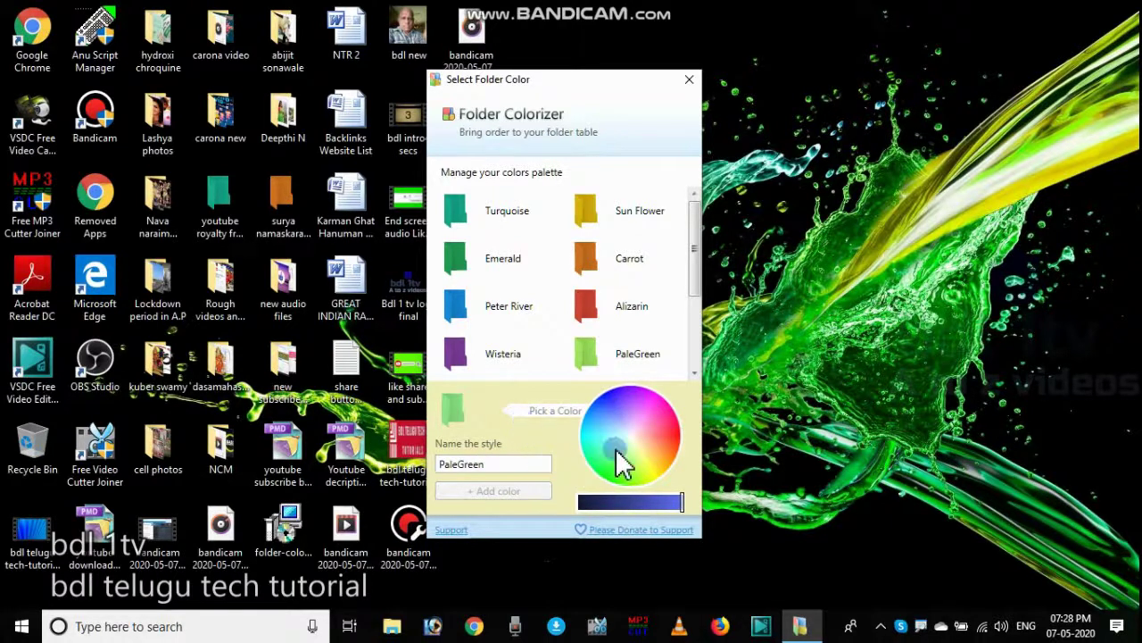
# Mix a darkened purple, add it to the palette as MediumPurple, and close the folder color window
pyautogui.moveTo(616, 450)
pyautogui.mouseDown()
pyautogui.moveTo(622, 426)
pyautogui.moveTo(659, 461)
pyautogui.moveTo(616, 463)
pyautogui.moveTo(615, 409)
pyautogui.moveTo(633, 406)
pyautogui.moveTo(651, 443)
pyautogui.moveTo(627, 416)
pyautogui.mouseUp()
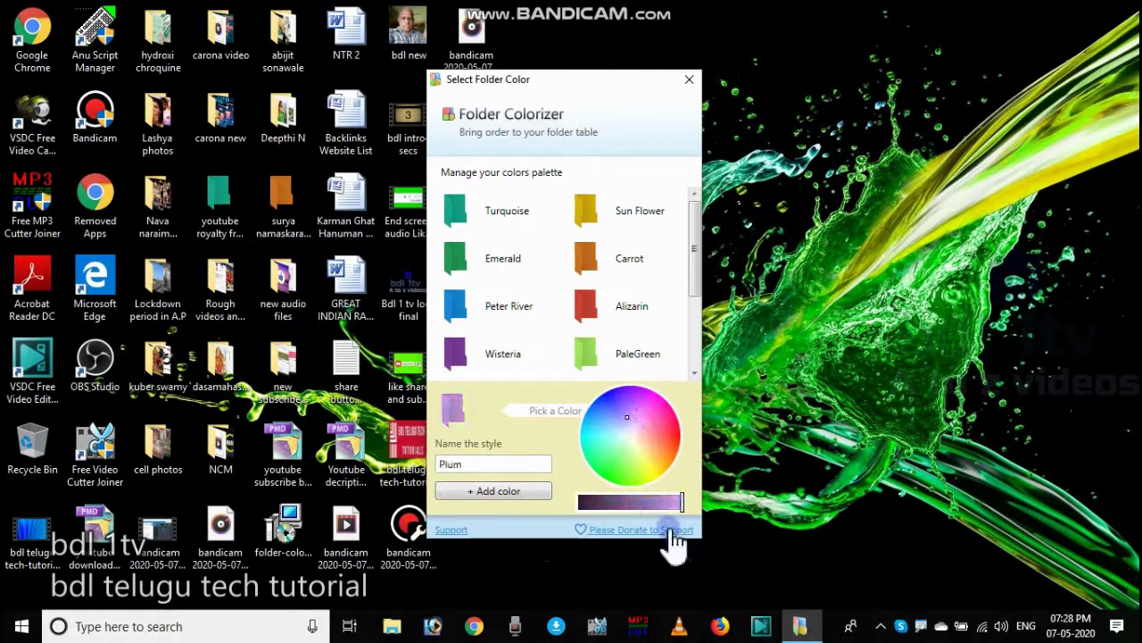
pyautogui.moveTo(678, 503); pyautogui.dragTo(647, 502)
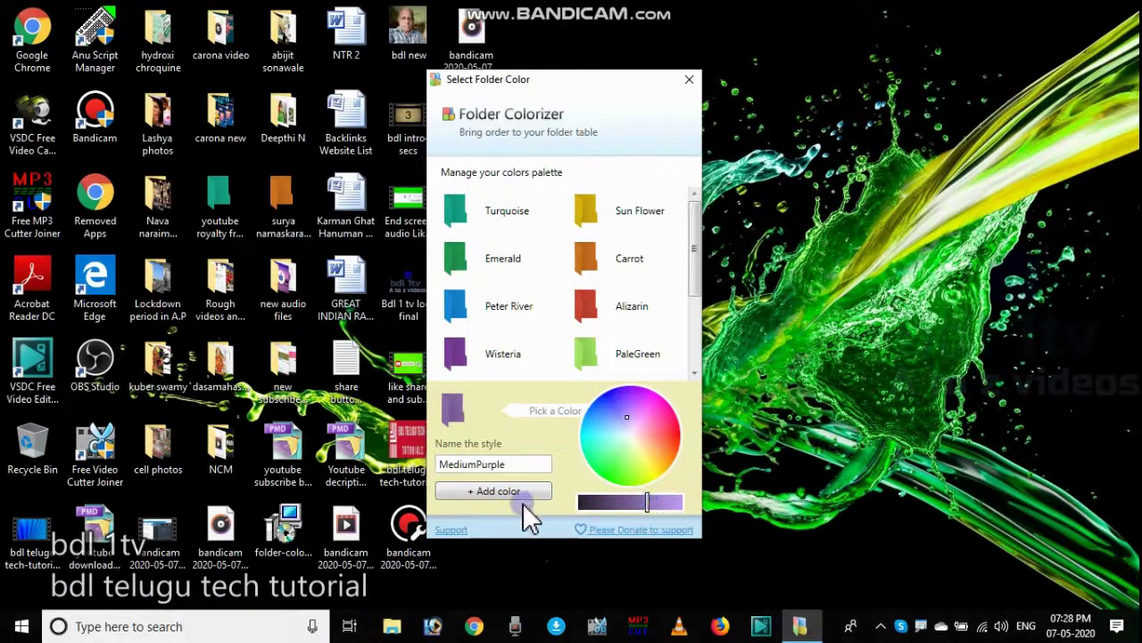
pyautogui.click(491, 495)
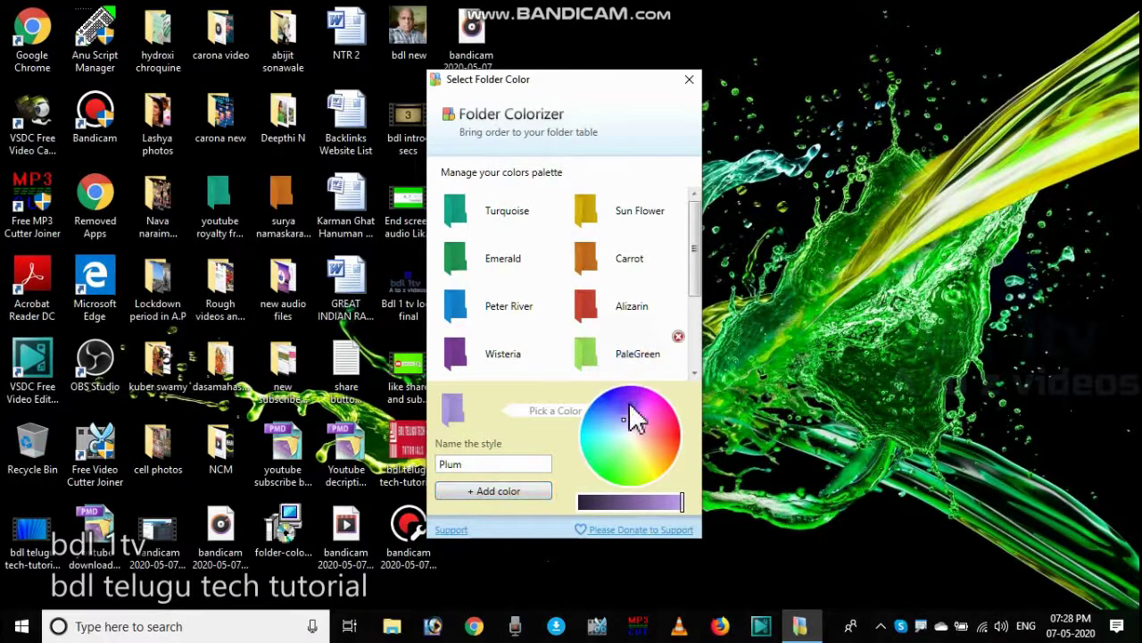
pyautogui.click(636, 502)
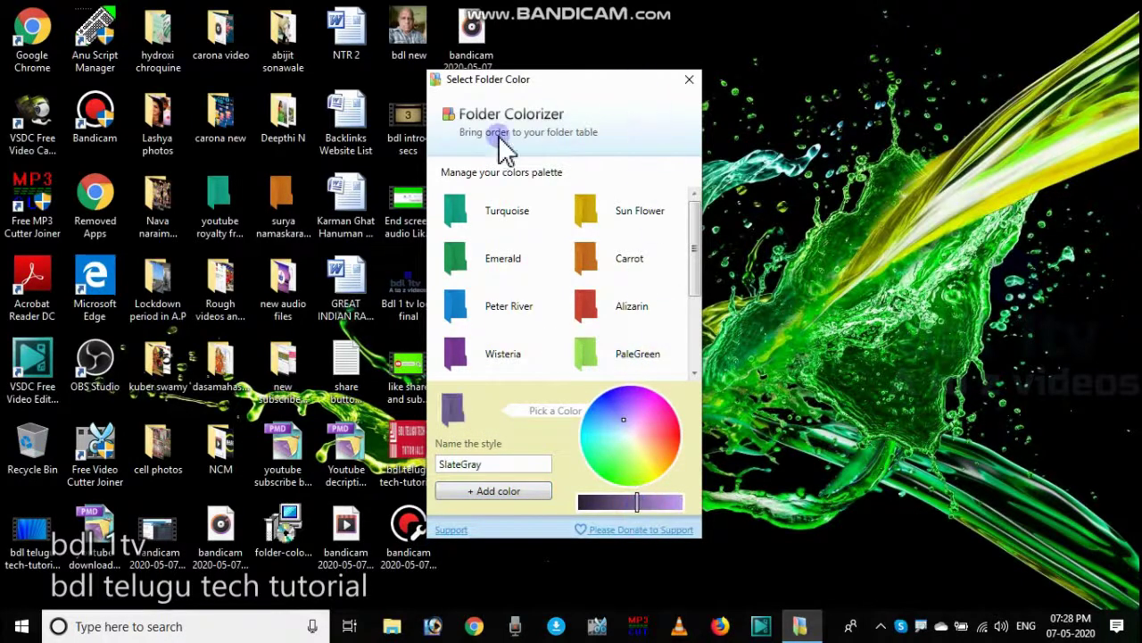
pyautogui.click(692, 79)
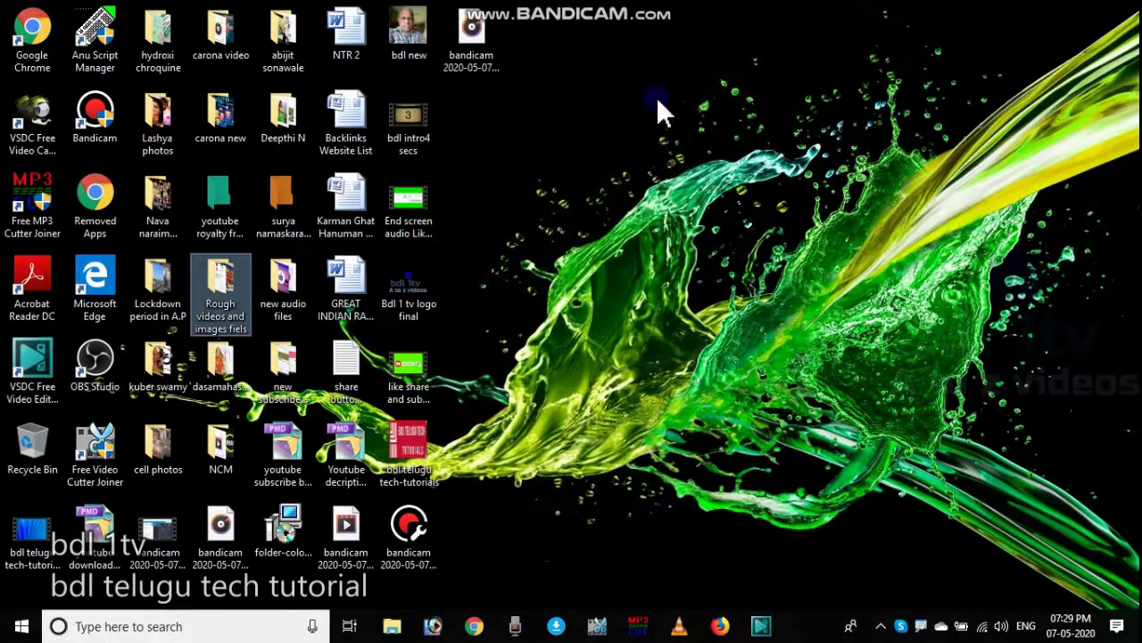
# Colorize the "Rough videos and images fiels" desktop folder with MediumPurple, dismiss the share message and refresh the desktop
pyautogui.rightClick(224, 284)
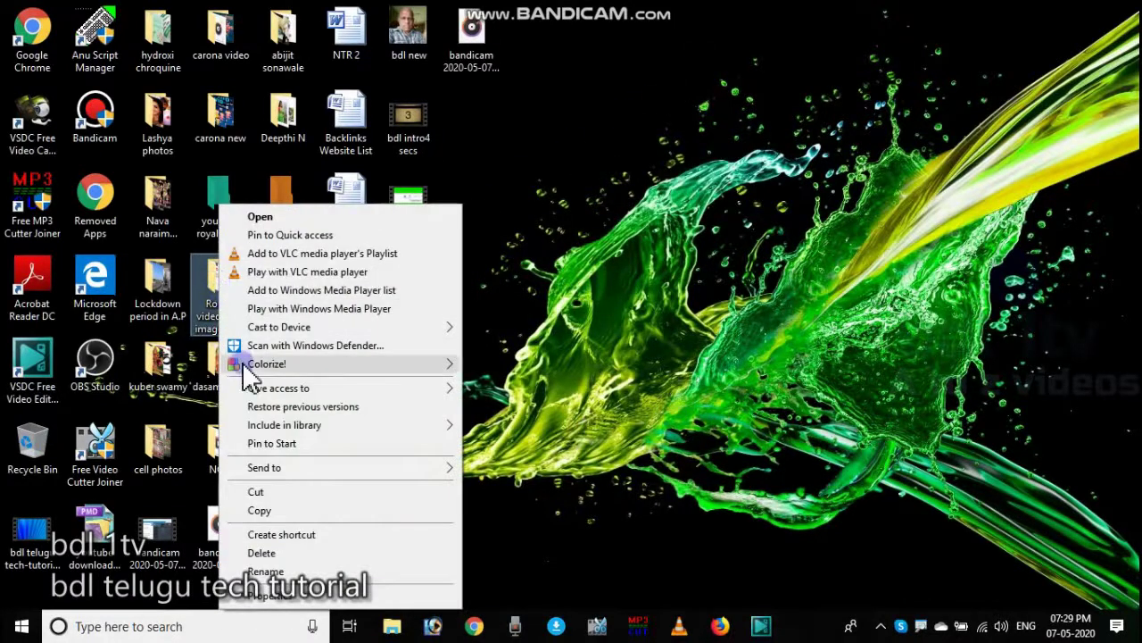
pyautogui.moveTo(285, 364)
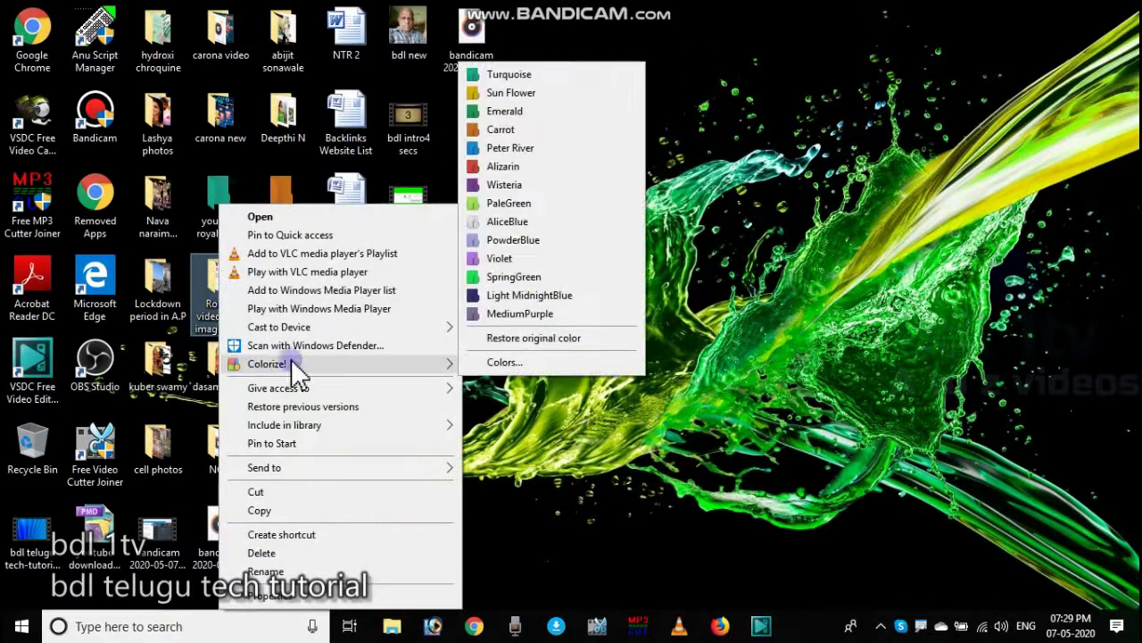
pyautogui.click(500, 313)
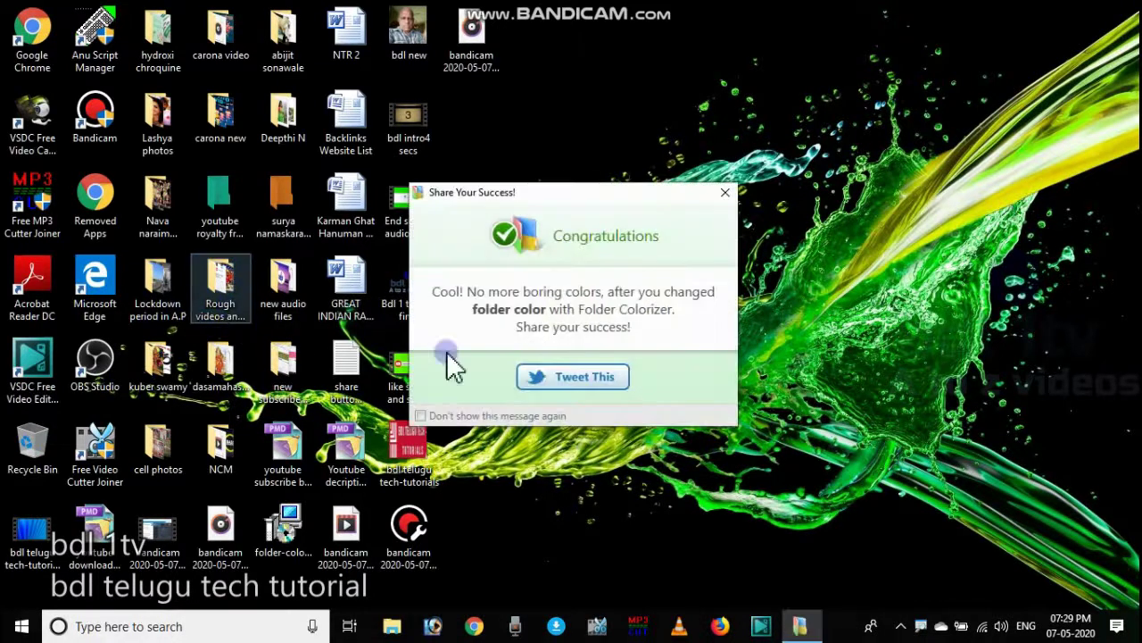
pyautogui.click(726, 194)
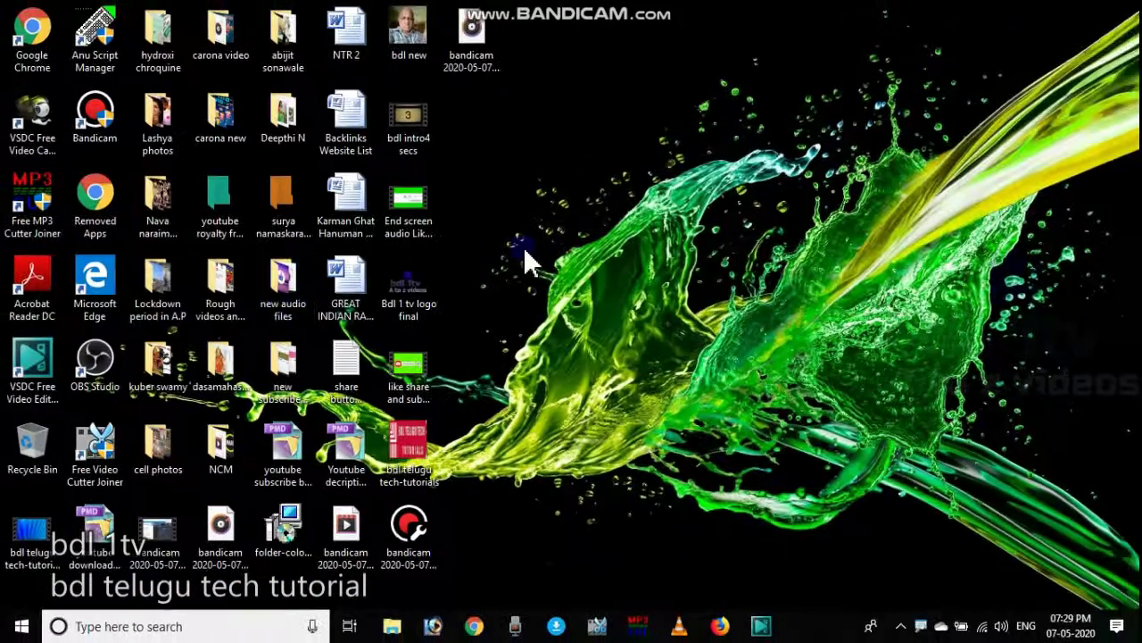
pyautogui.rightClick(775, 213)
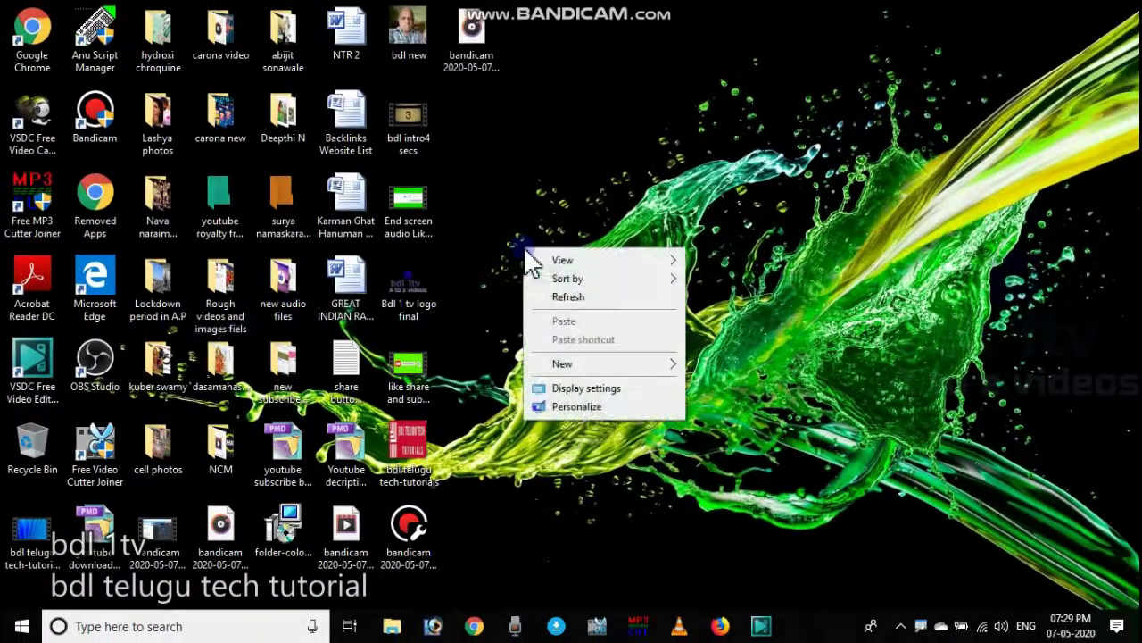
pyautogui.click(564, 297)
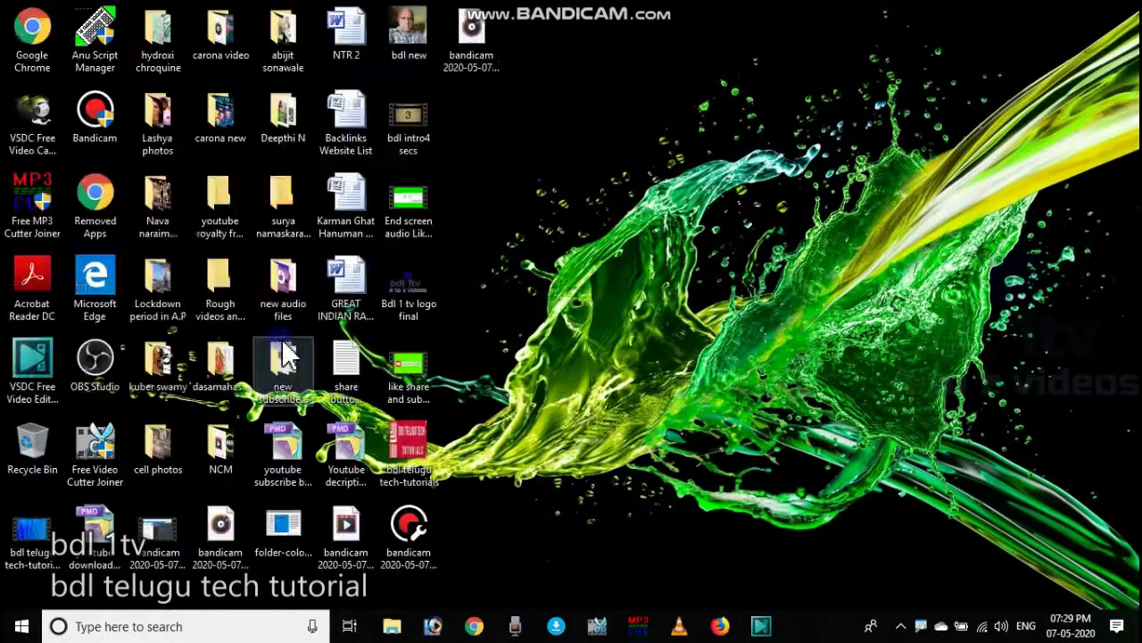
pyautogui.moveTo(225, 297)
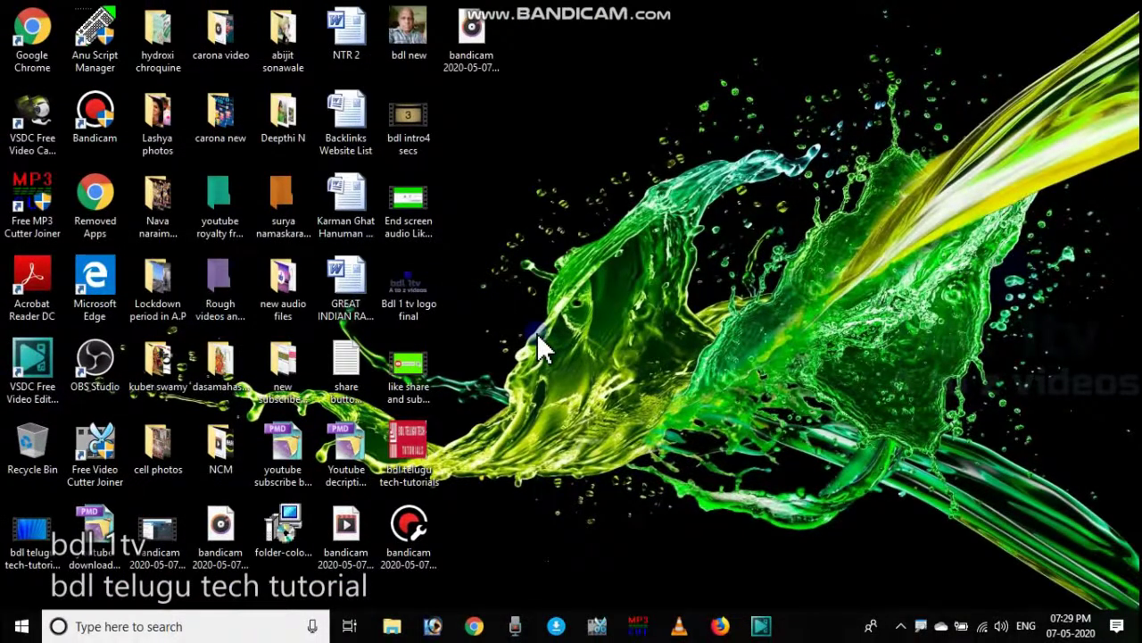
pyautogui.rightClick(538, 336)
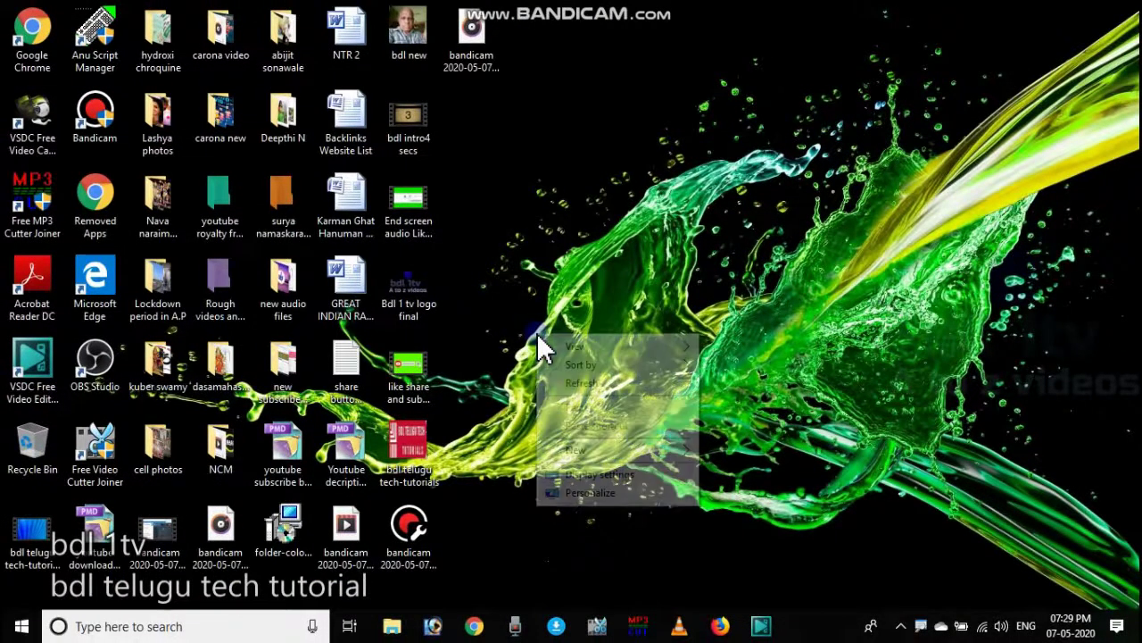
pyautogui.click(572, 383)
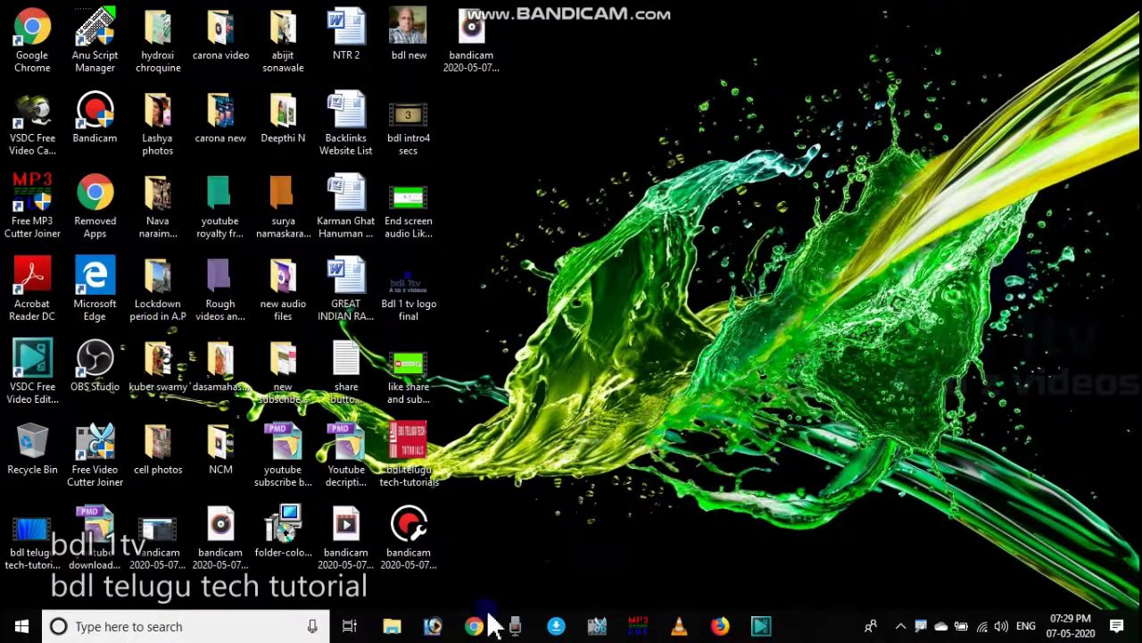
# Switch to File Explorer and open the New Volume (D:) drive
pyautogui.press('super')
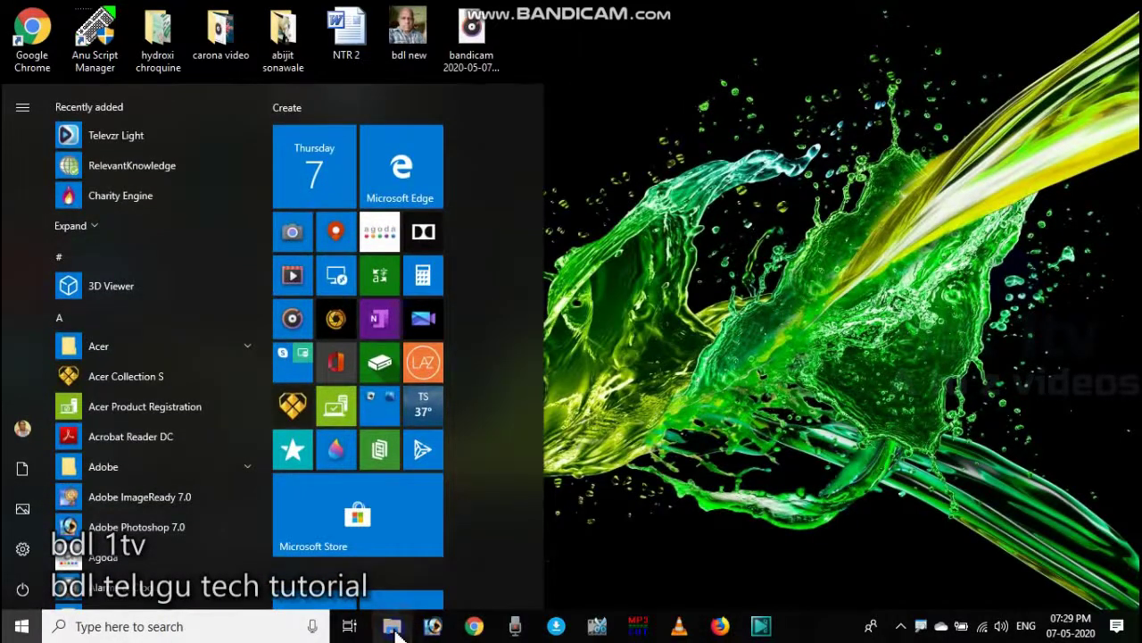
pyautogui.press('super')
pyautogui.click(394, 626)
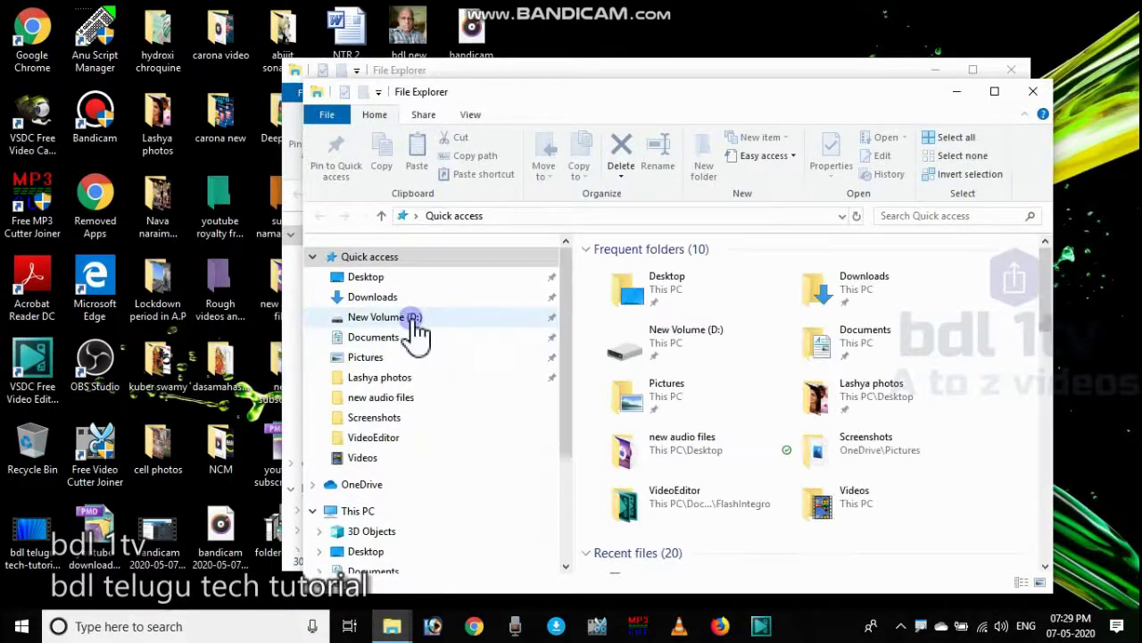
pyautogui.click(417, 319)
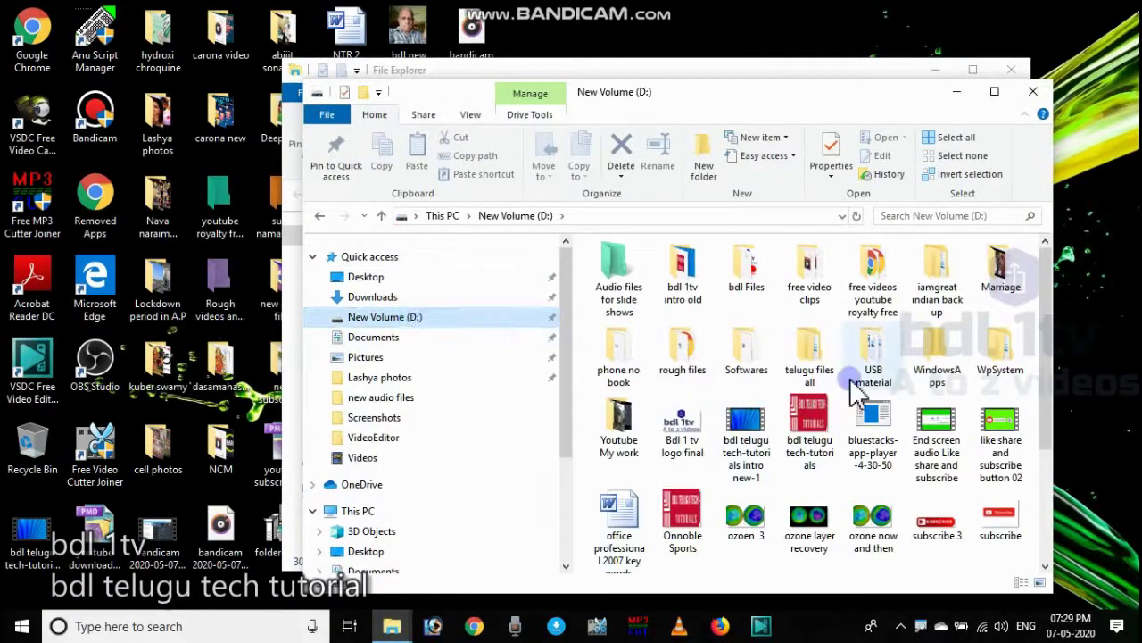
# Try to colorize the "telugu files all" folder on New Volume (D:) with Light MidnightBlue, dismissing the share message and refreshing the desktop
pyautogui.scroll(-3, 928, 393)
pyautogui.scroll(3, 928, 375)
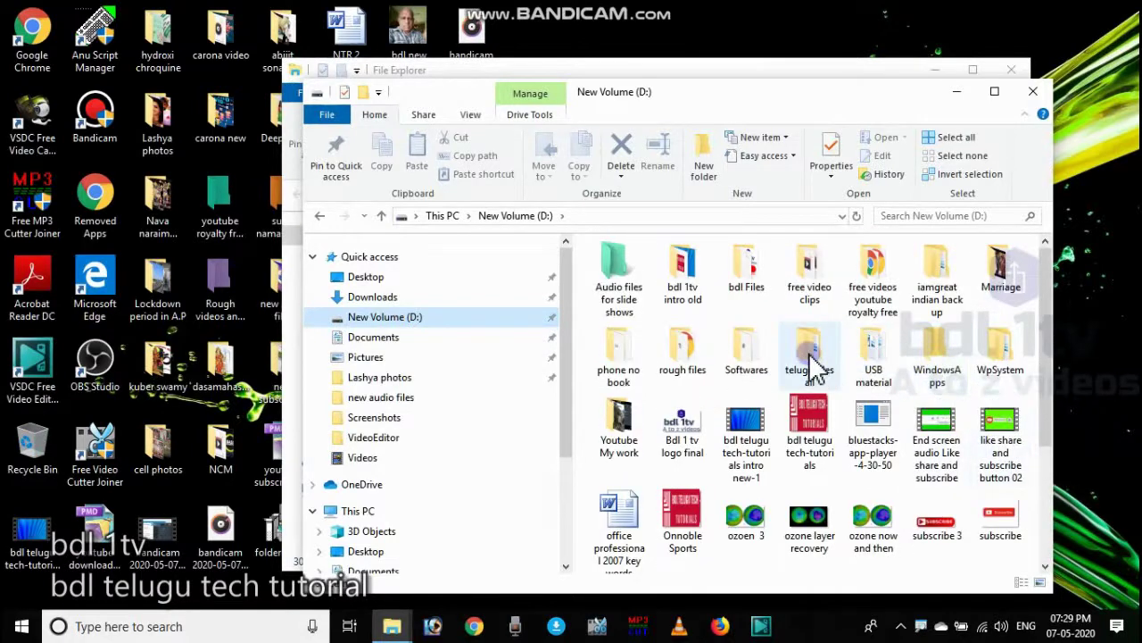
pyautogui.rightClick(814, 365)
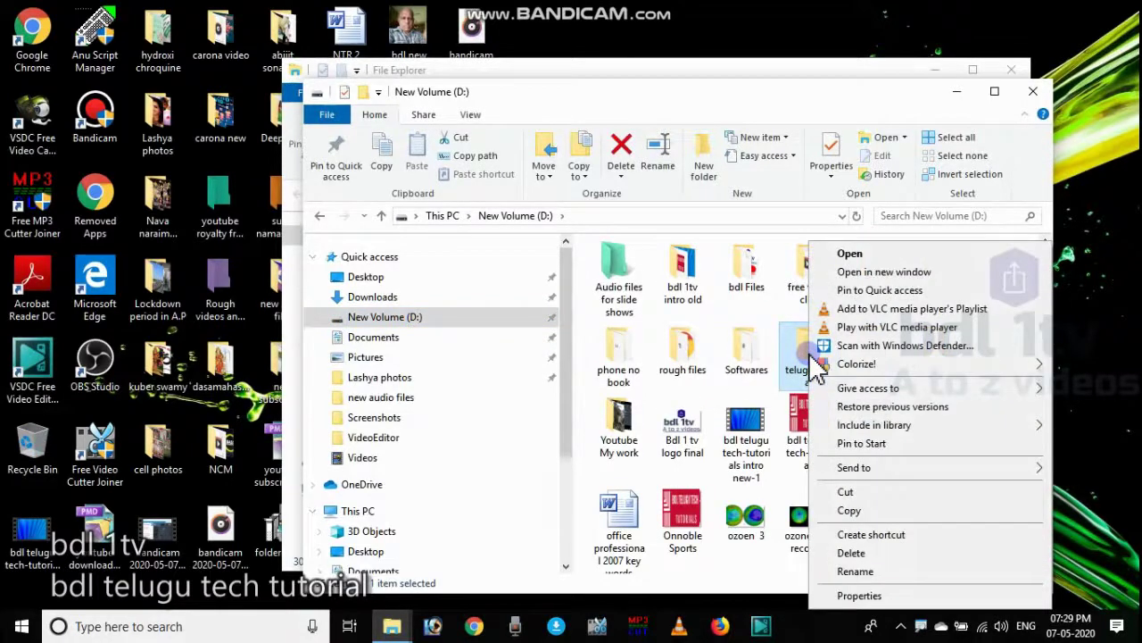
pyautogui.moveTo(910, 365)
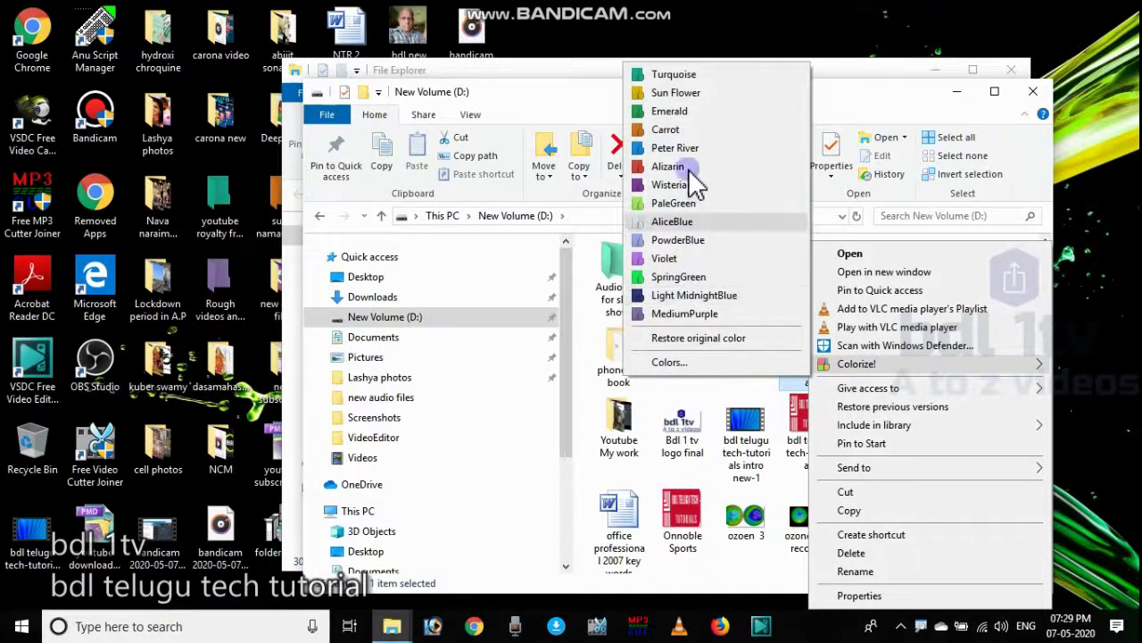
pyautogui.click(672, 296)
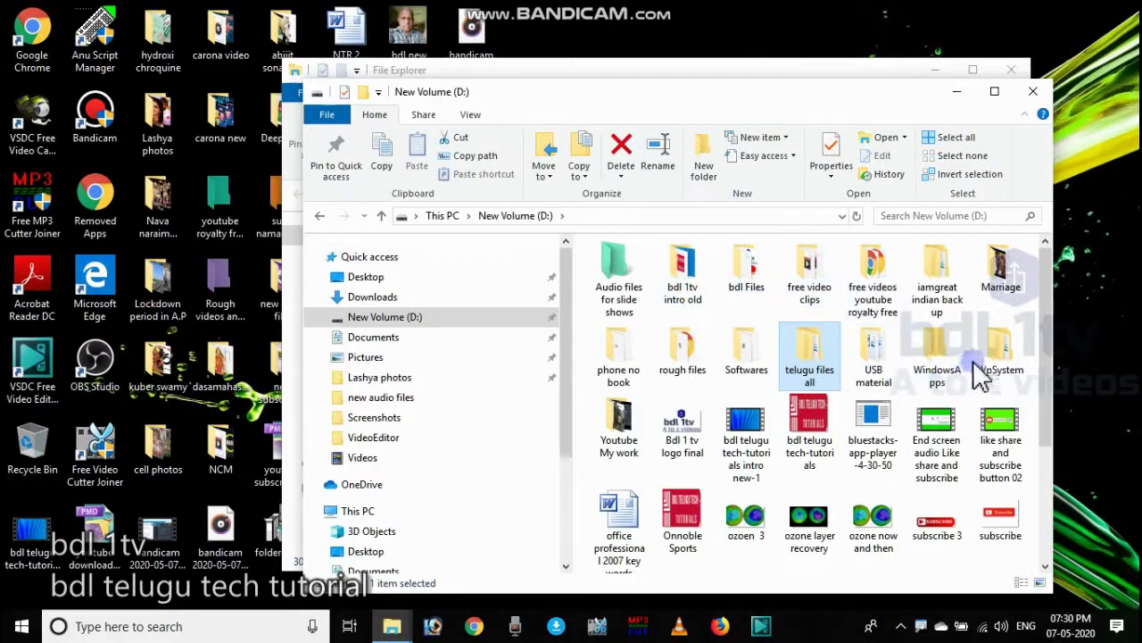
pyautogui.rightClick(1082, 326)
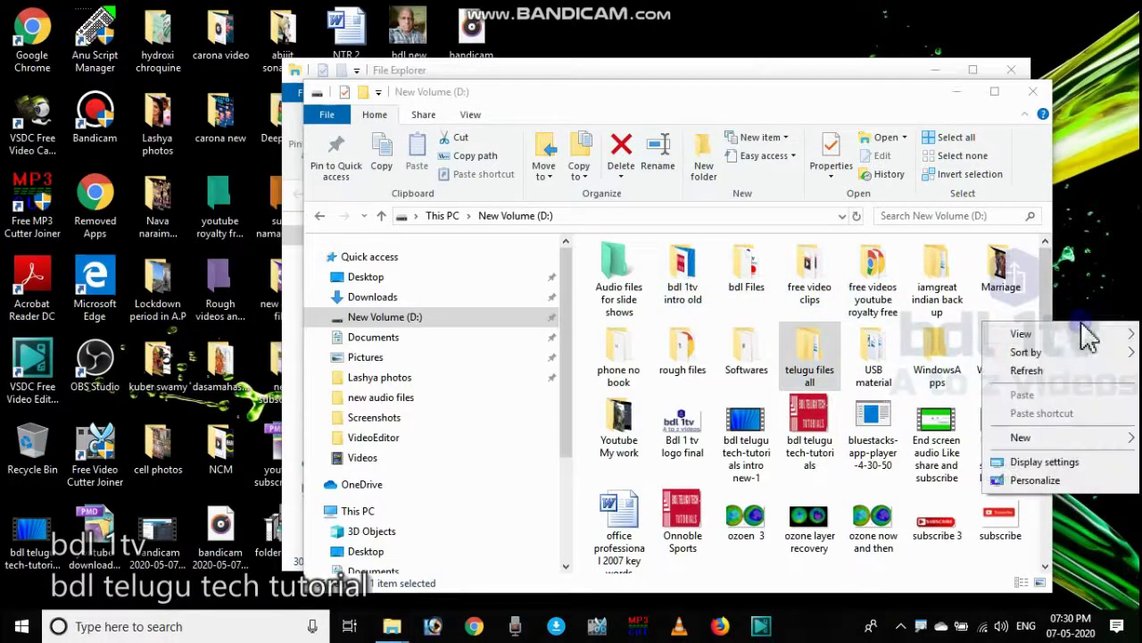
pyautogui.click(1067, 372)
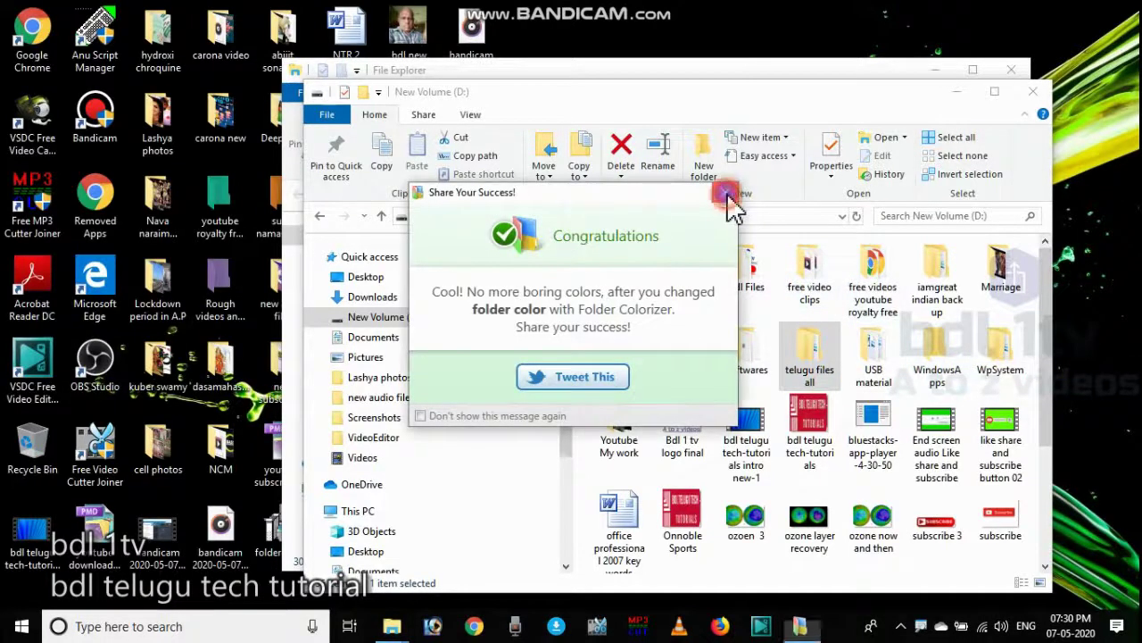
pyautogui.click(726, 193)
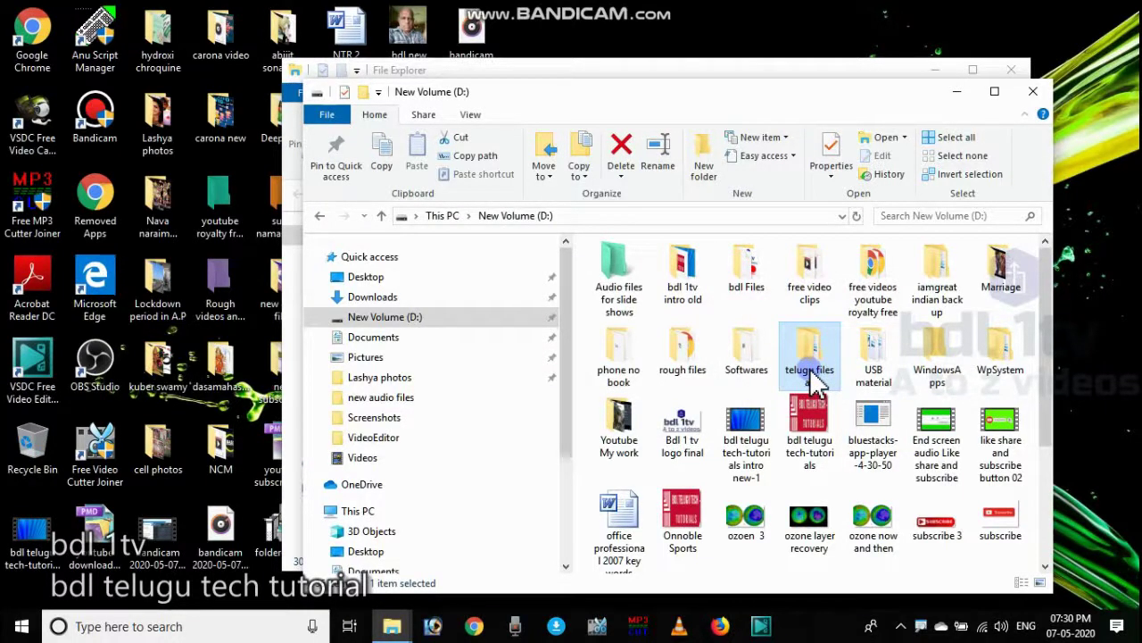
pyautogui.rightClick(1085, 339)
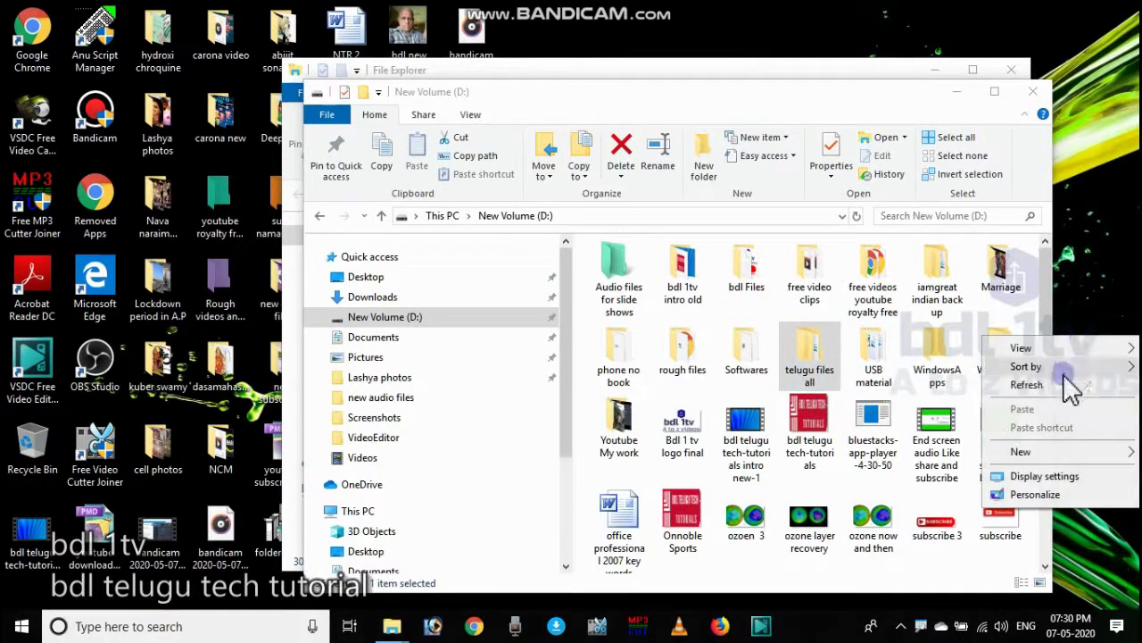
pyautogui.click(1026, 384)
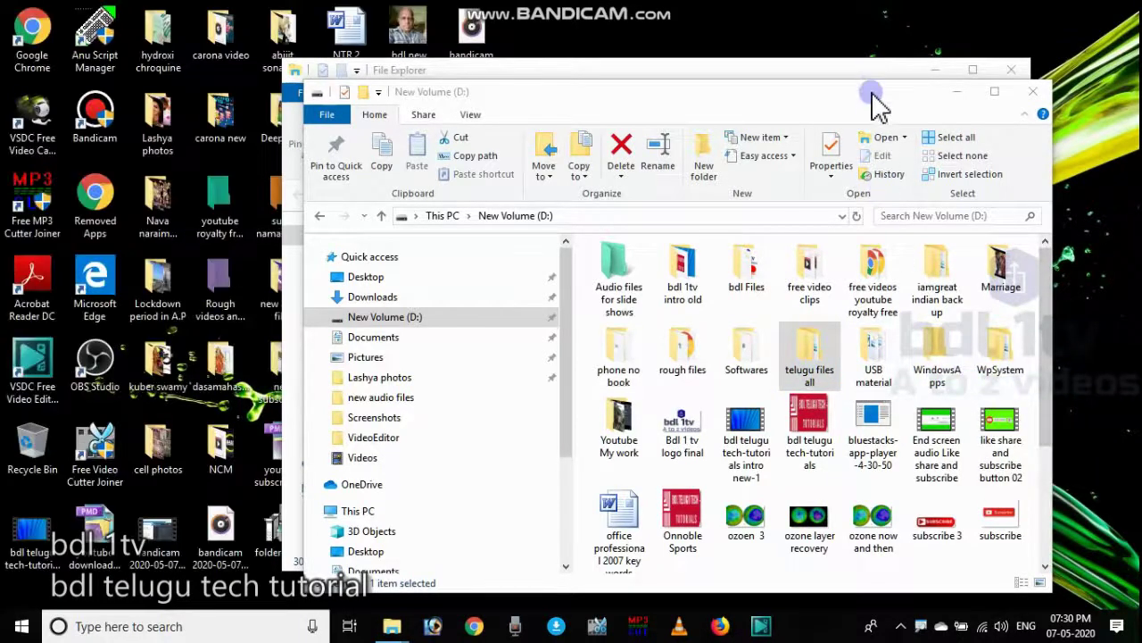
# Move the New Volume (D:) window aside and colorize the "telugu files all" folder with SpringGreen
pyautogui.moveTo(875, 103); pyautogui.dragTo(706, 100)
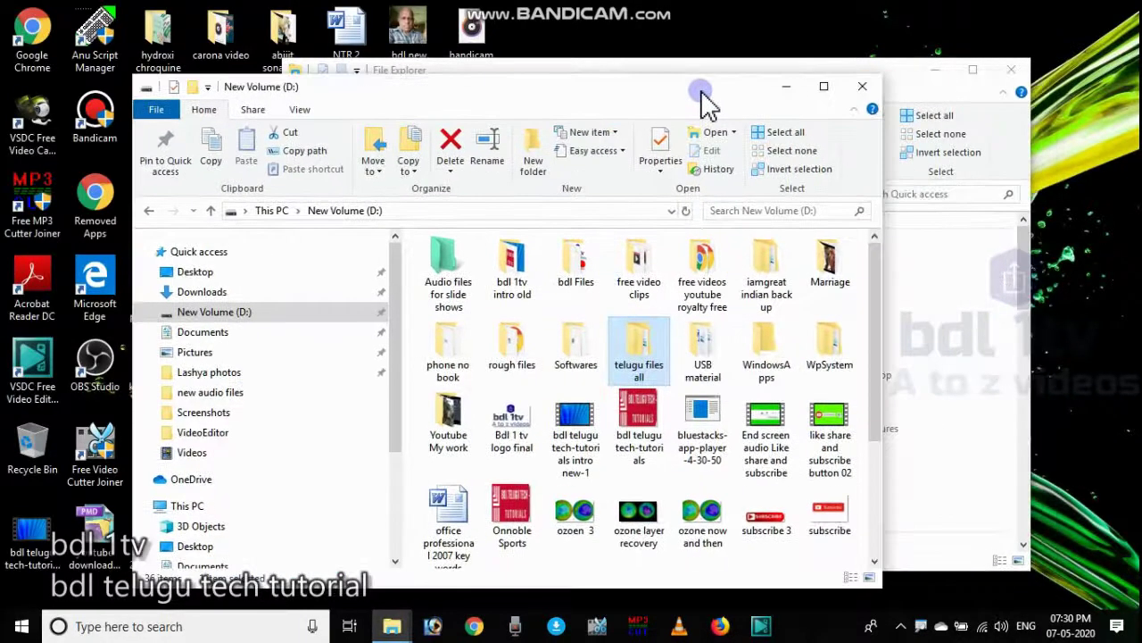
pyautogui.rightClick(639, 361)
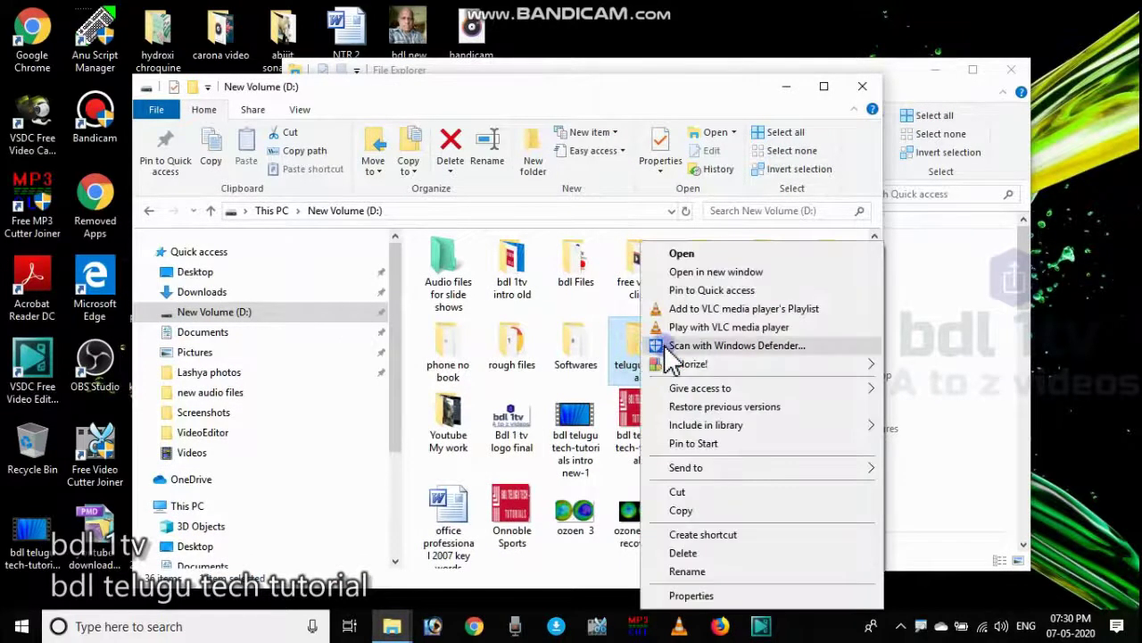
pyautogui.moveTo(676, 363)
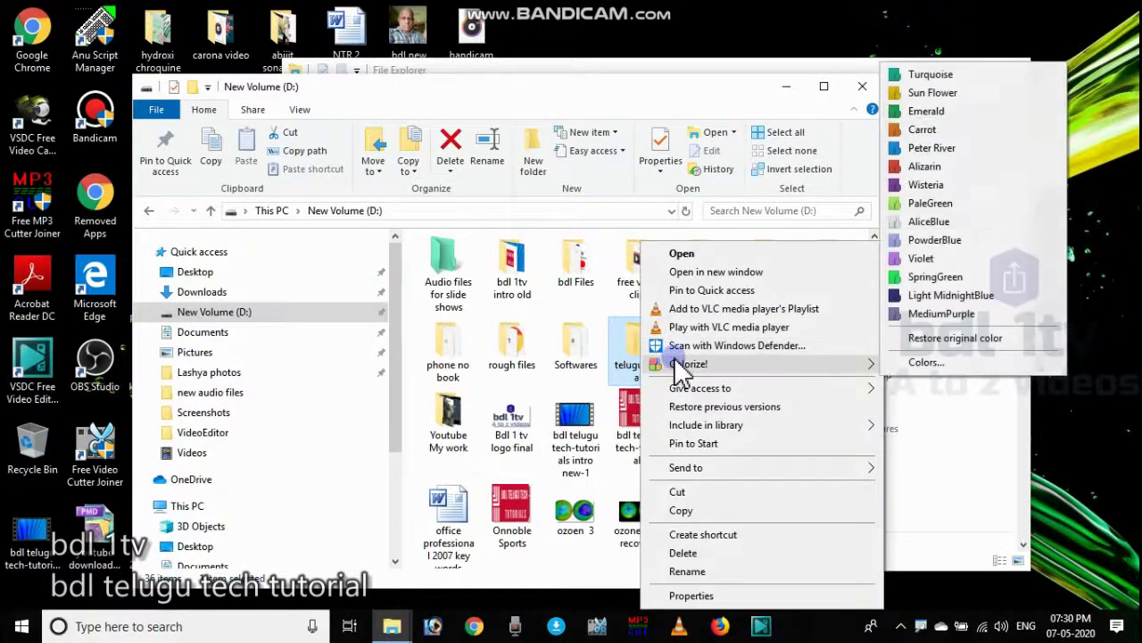
pyautogui.click(931, 277)
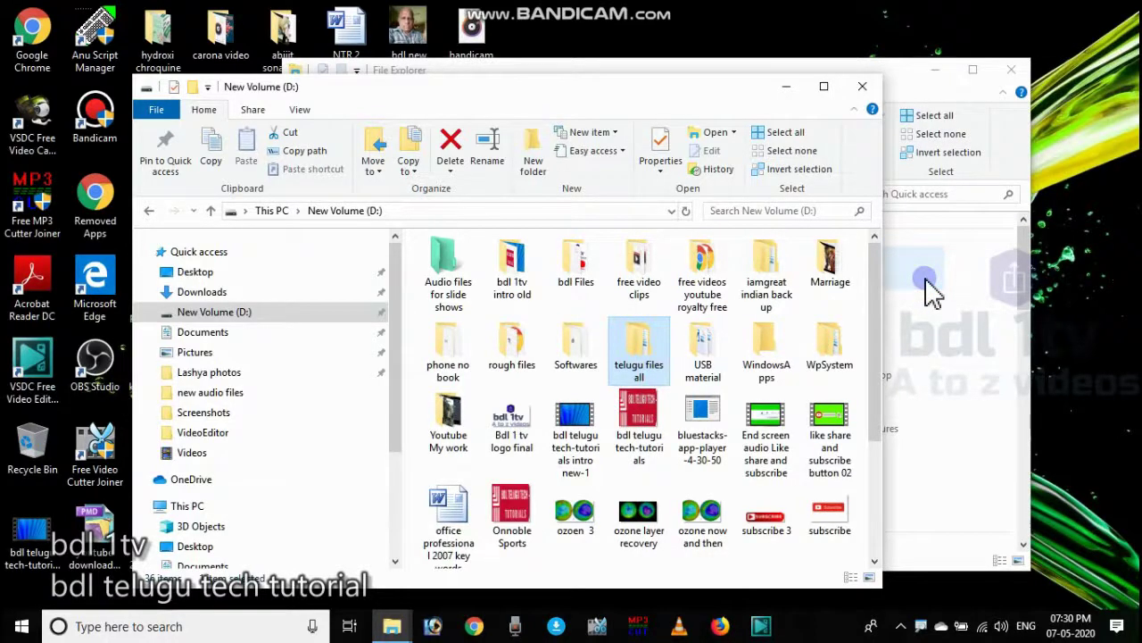
# Dismiss the share message for the "telugu files all" folder and refresh the desktop
pyautogui.rightClick(1070, 325)
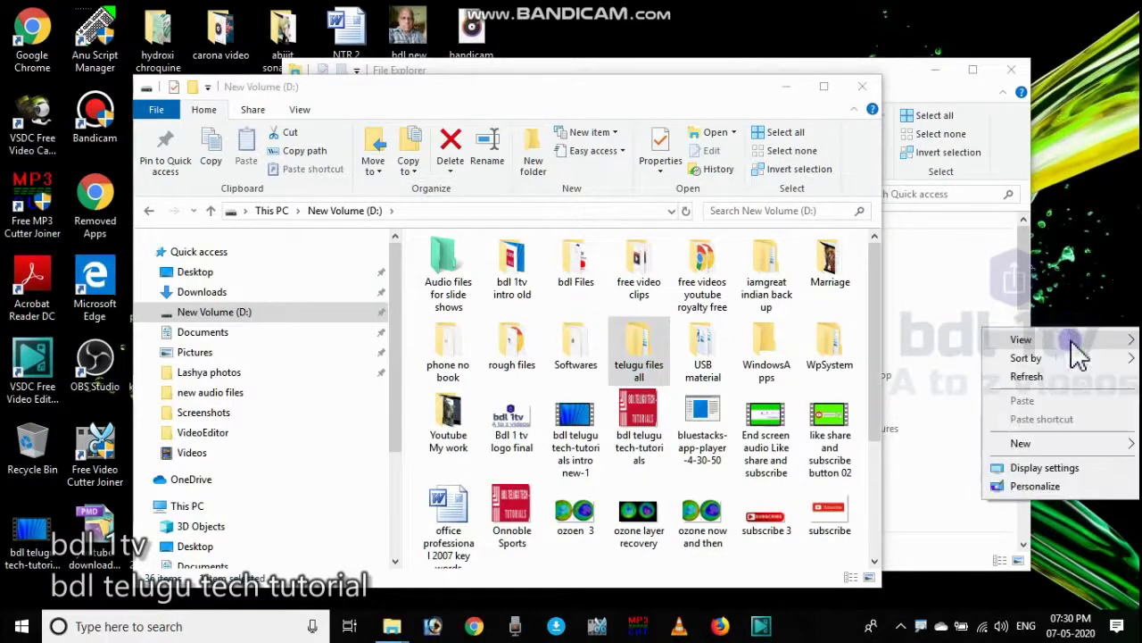
pyautogui.click(1028, 375)
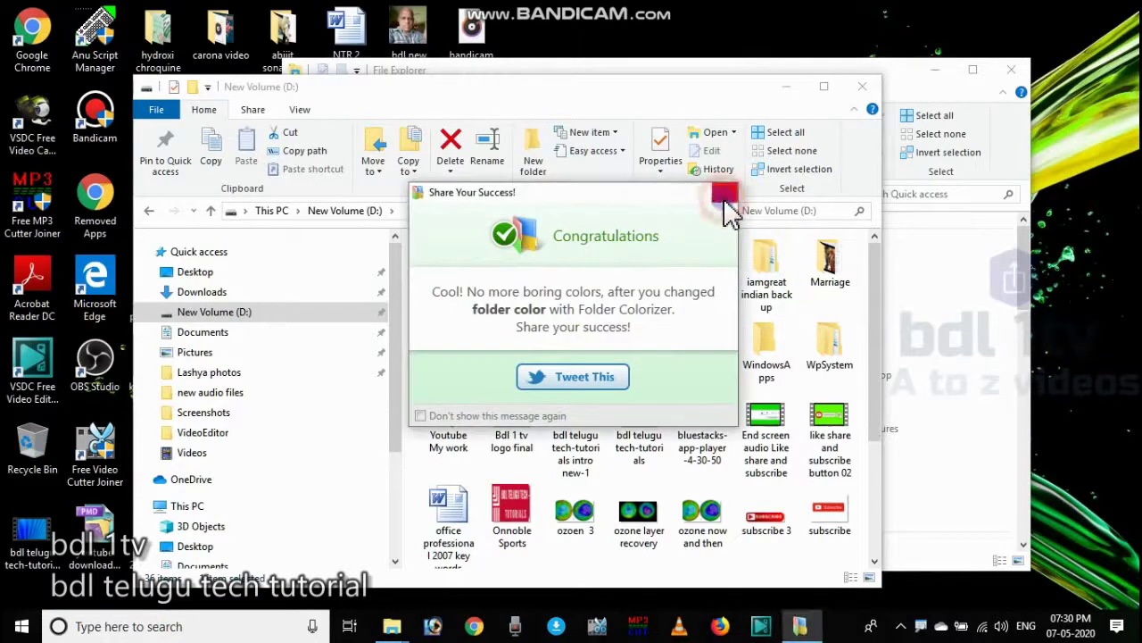
pyautogui.click(725, 198)
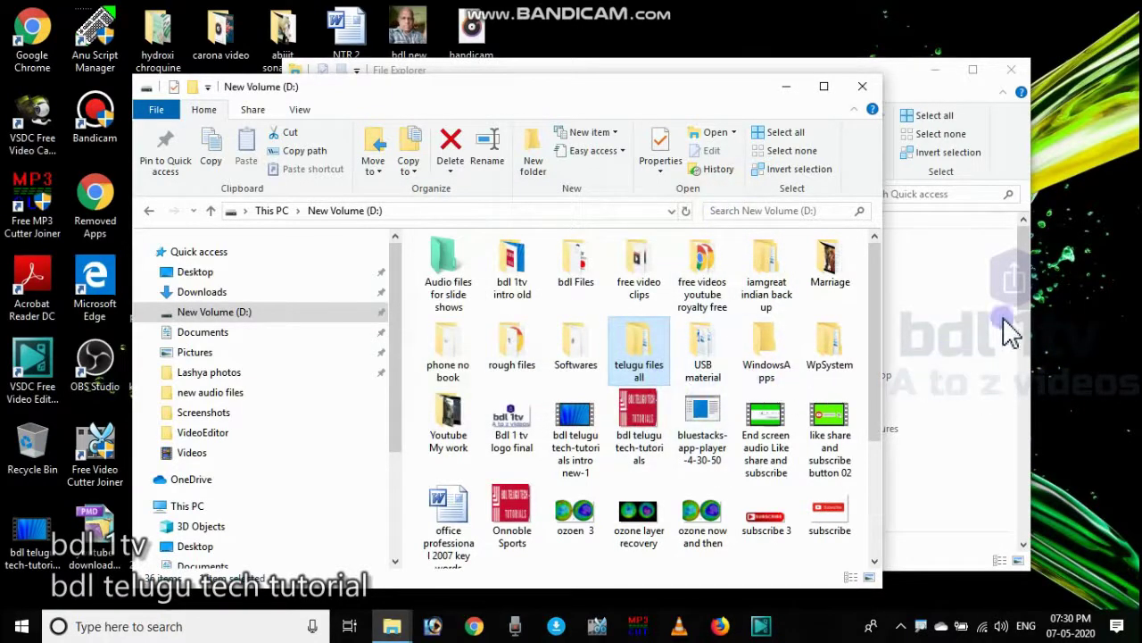
pyautogui.rightClick(1066, 325)
pyautogui.click(1056, 363)
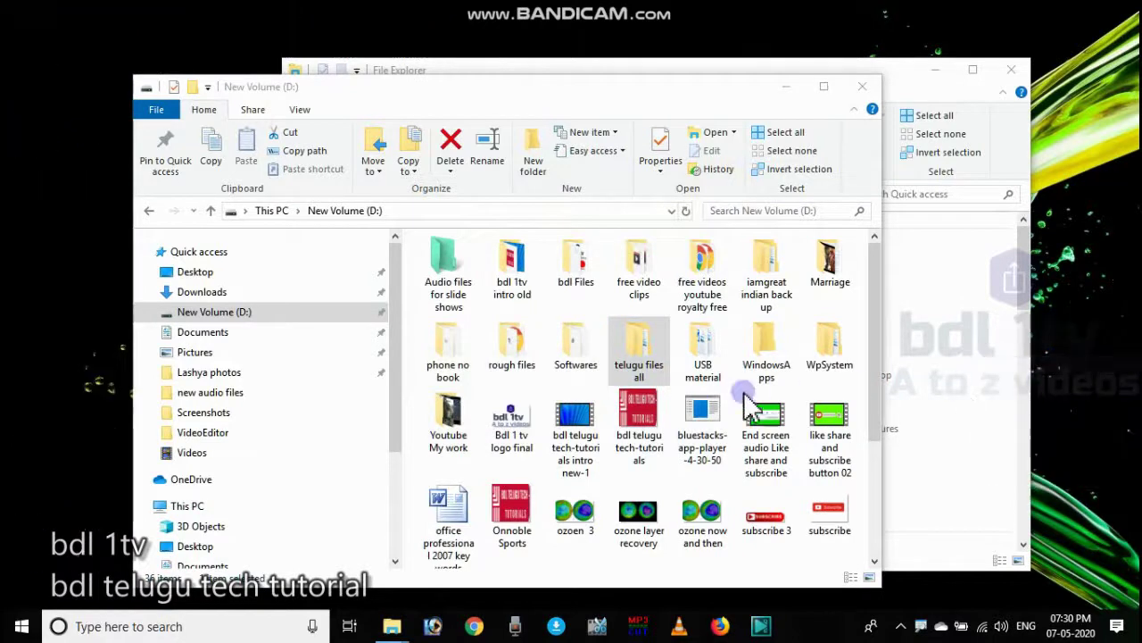
# Colorize the "telugu files all" folder on New Volume (D:) with Alizarin
pyautogui.rightClick(638, 348)
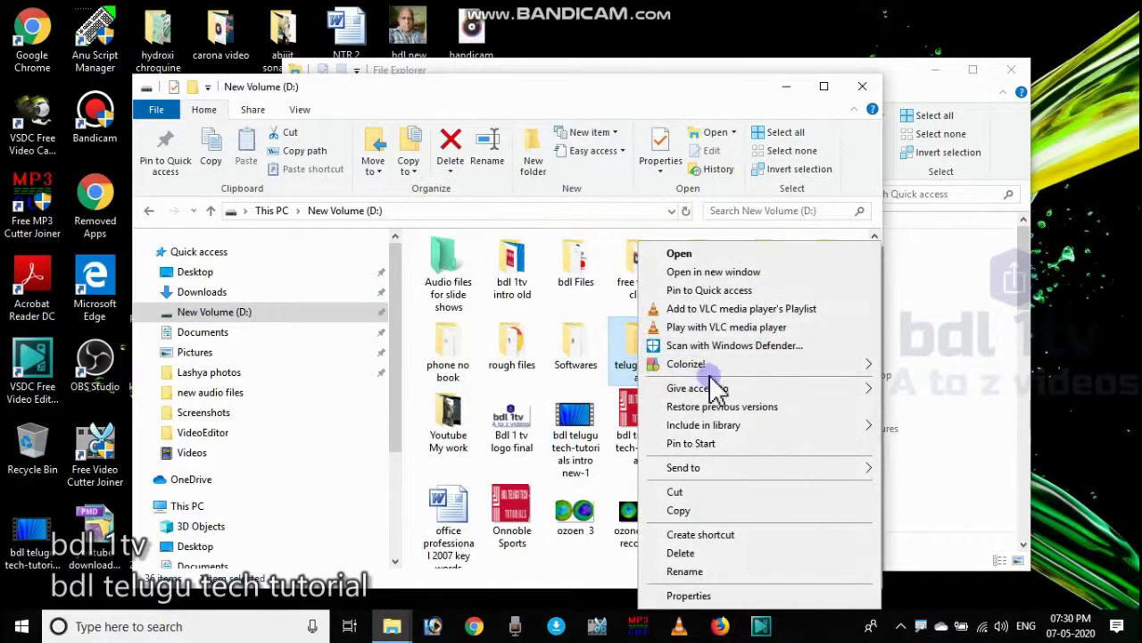
pyautogui.moveTo(714, 366)
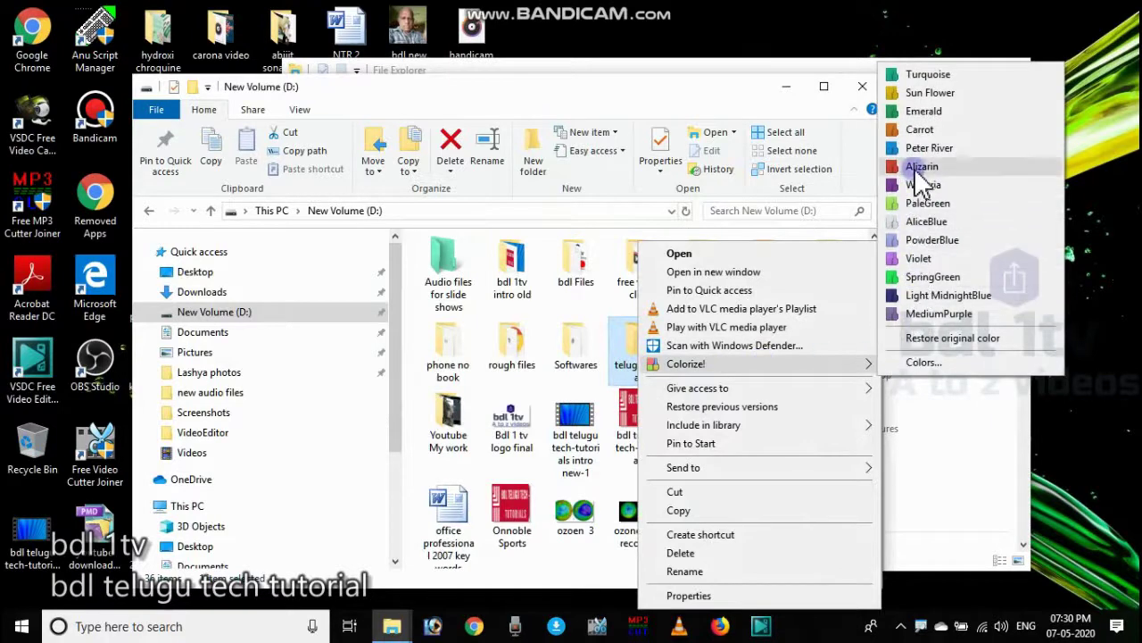
pyautogui.click(921, 167)
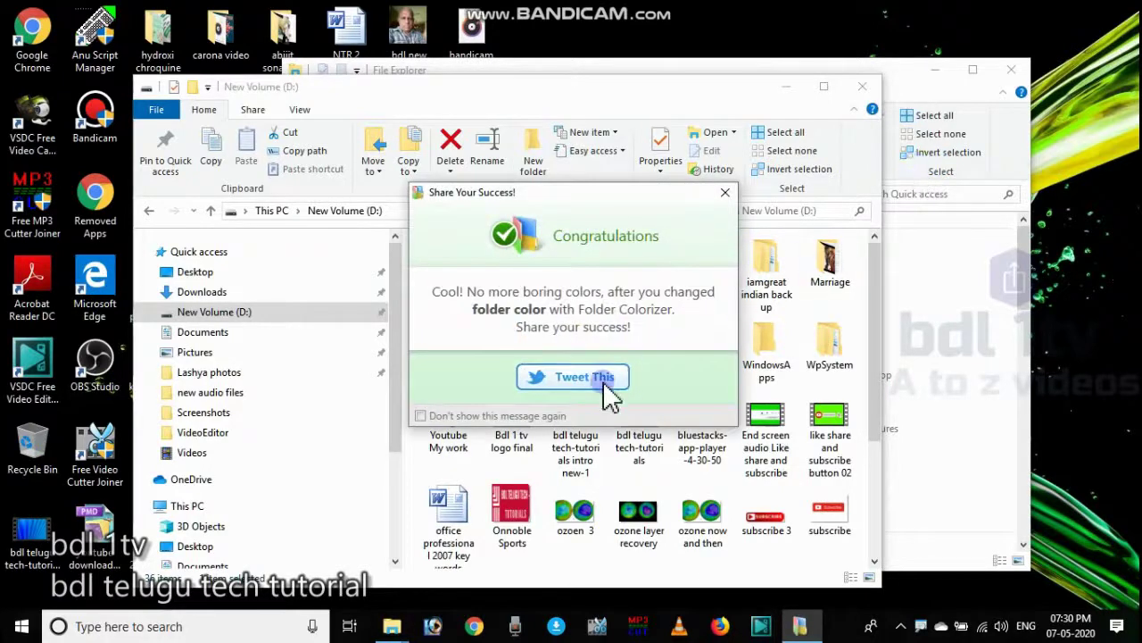
# Open the tweet link from the share message, and close the browser and both File Explorer windows
pyautogui.click(602, 381)
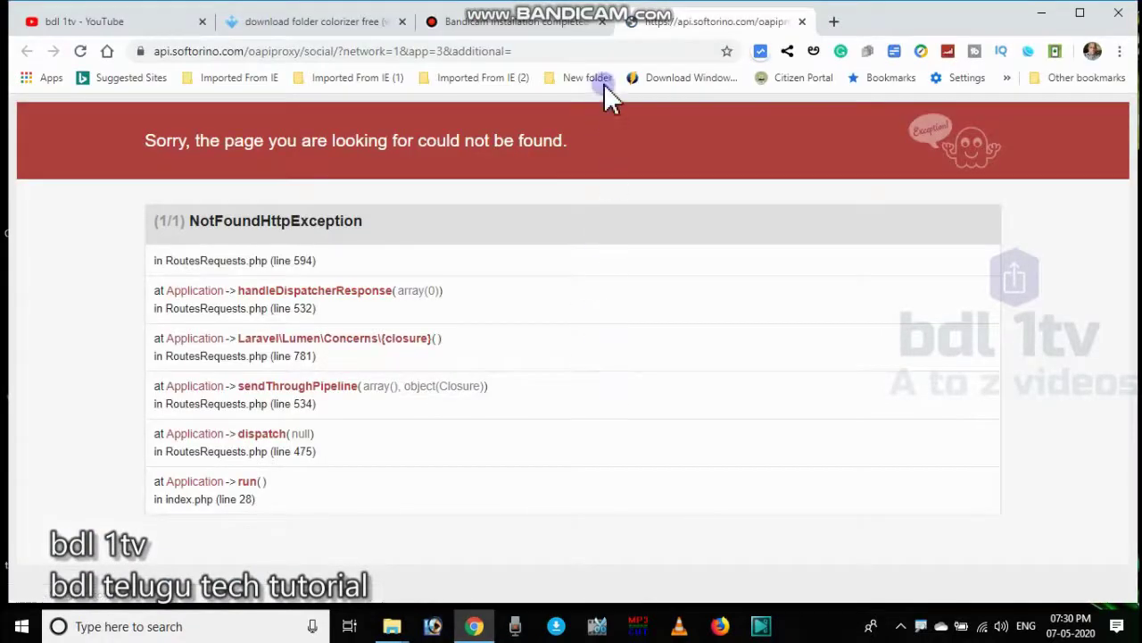
pyautogui.click(602, 21)
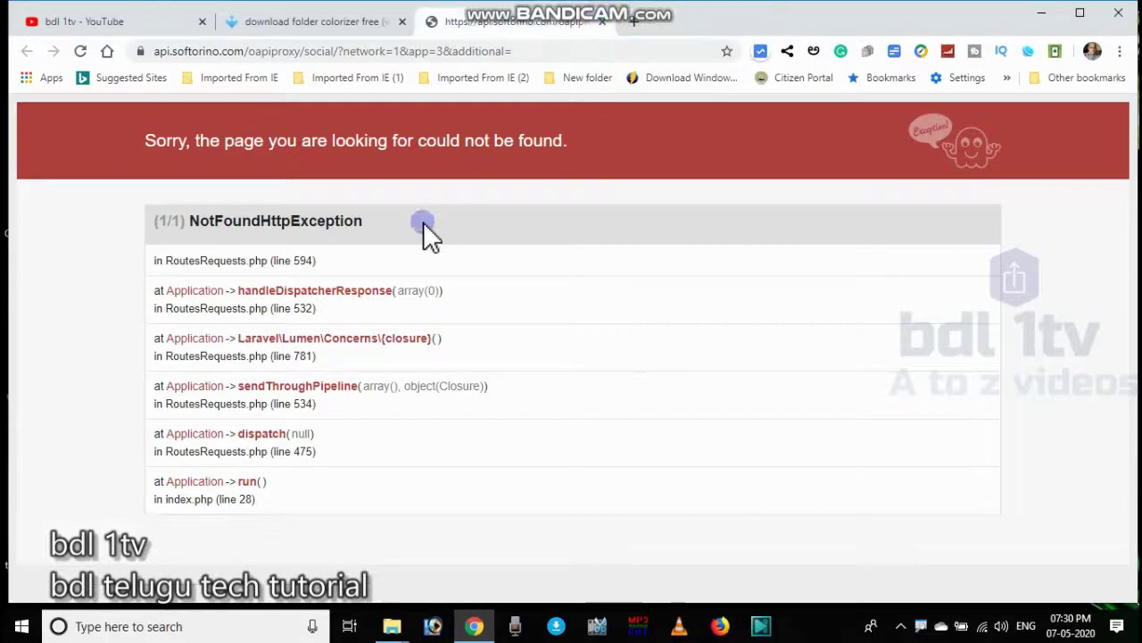
pyautogui.click(1120, 18)
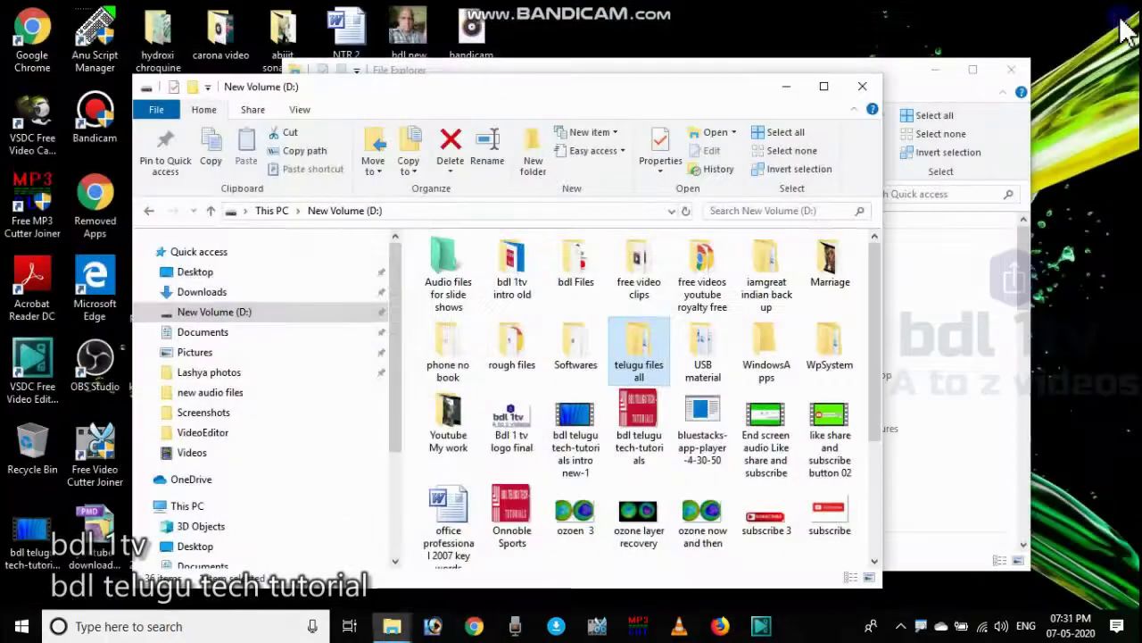
pyautogui.click(862, 87)
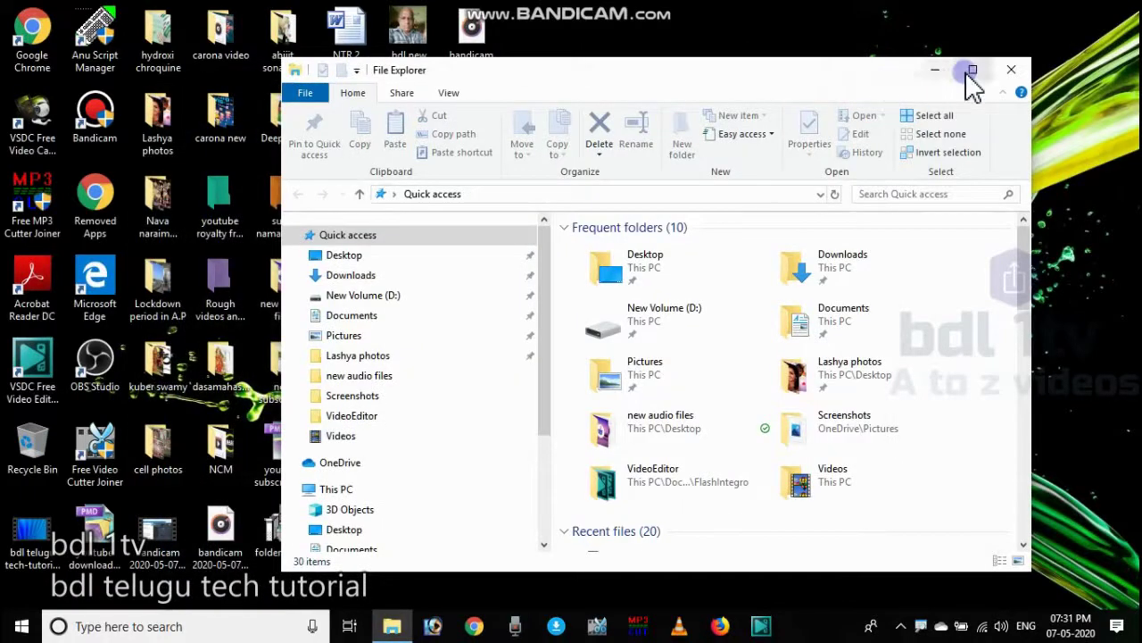
pyautogui.click(1021, 77)
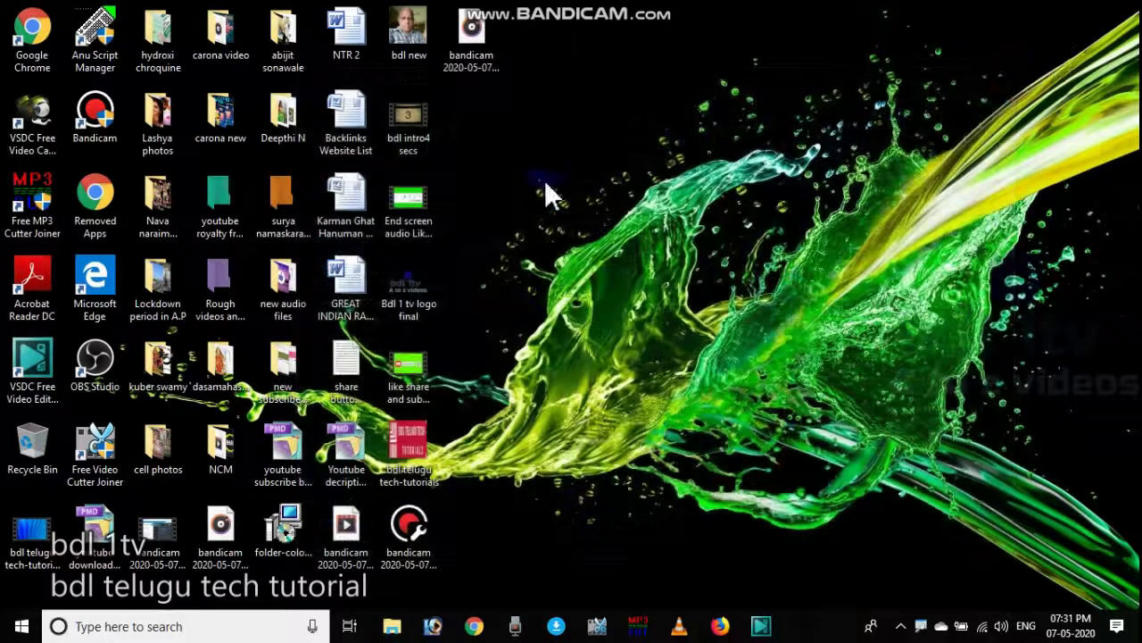
# Colorize the "dasamahasaktulu" desktop folder with PaleGreen, dismiss the share message and refresh the desktop
pyautogui.rightClick(224, 371)
pyautogui.moveTo(280, 375)
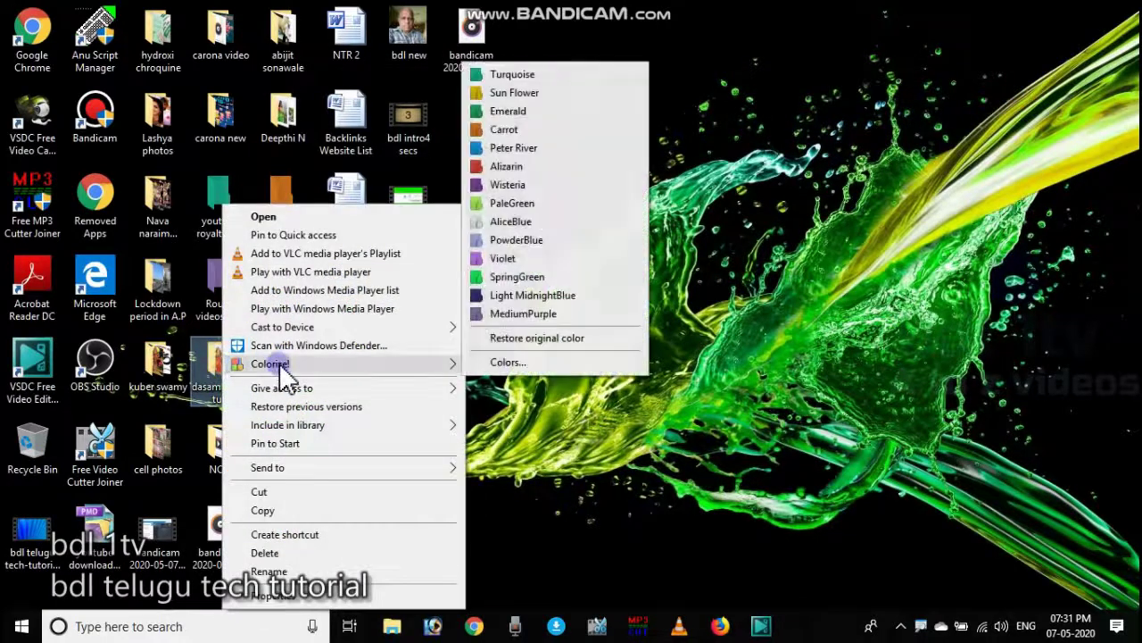
pyautogui.click(525, 204)
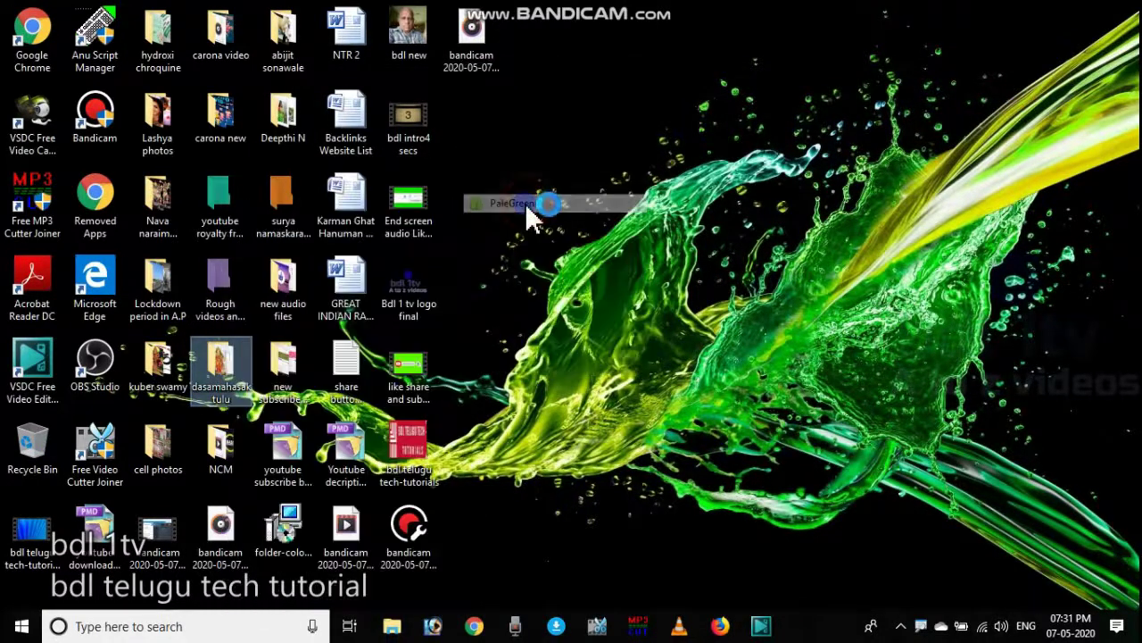
pyautogui.rightClick(526, 350)
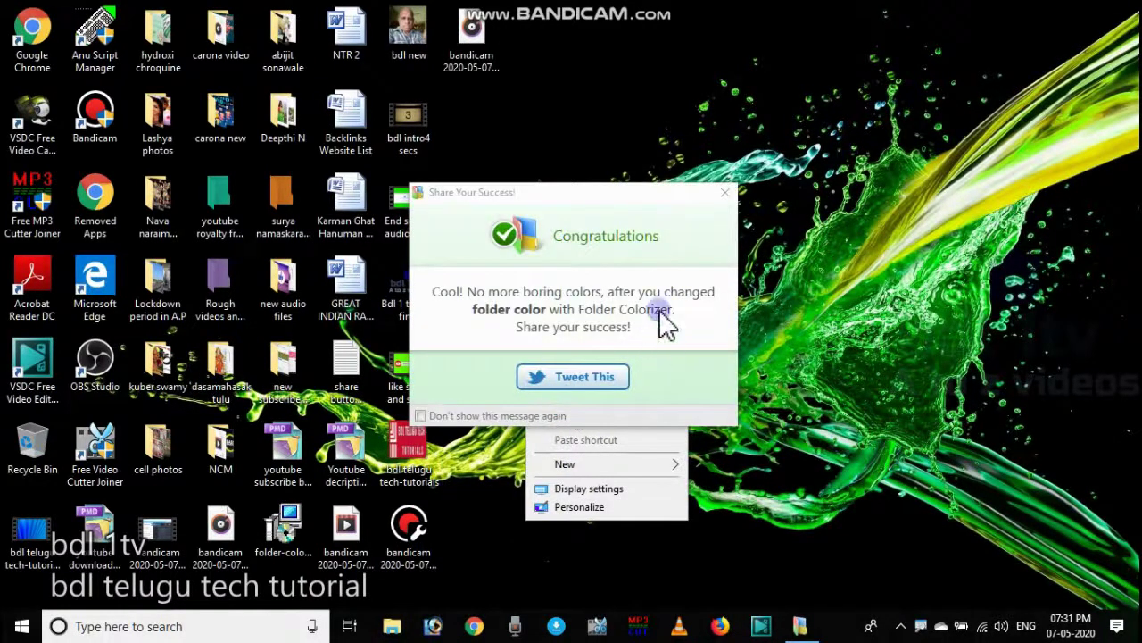
pyautogui.click(726, 194)
pyautogui.rightClick(575, 243)
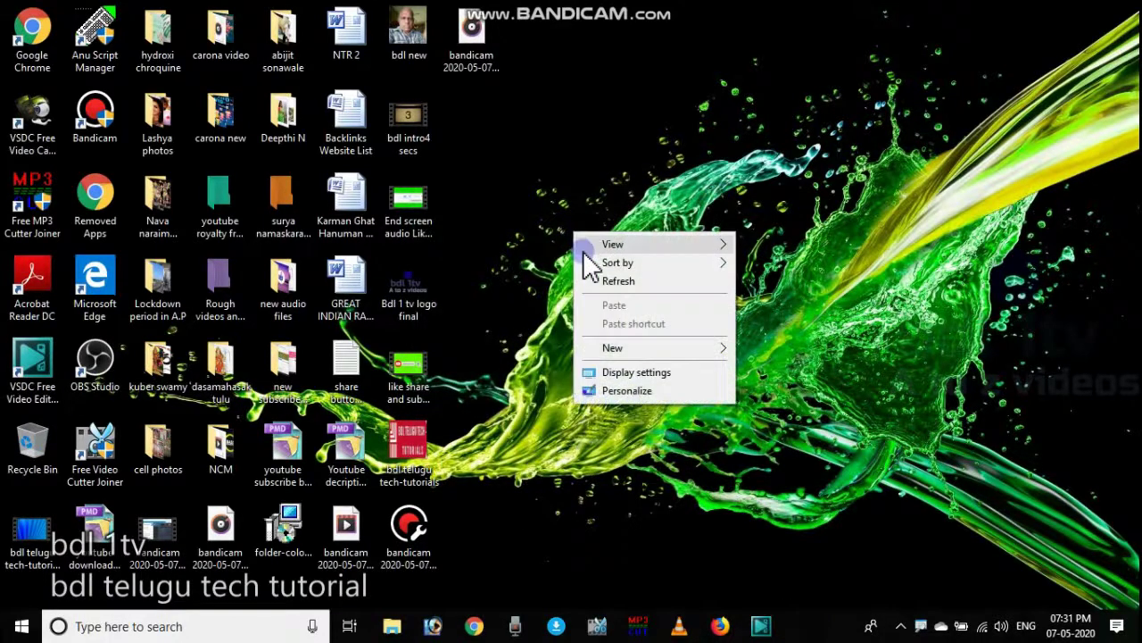
pyautogui.click(616, 281)
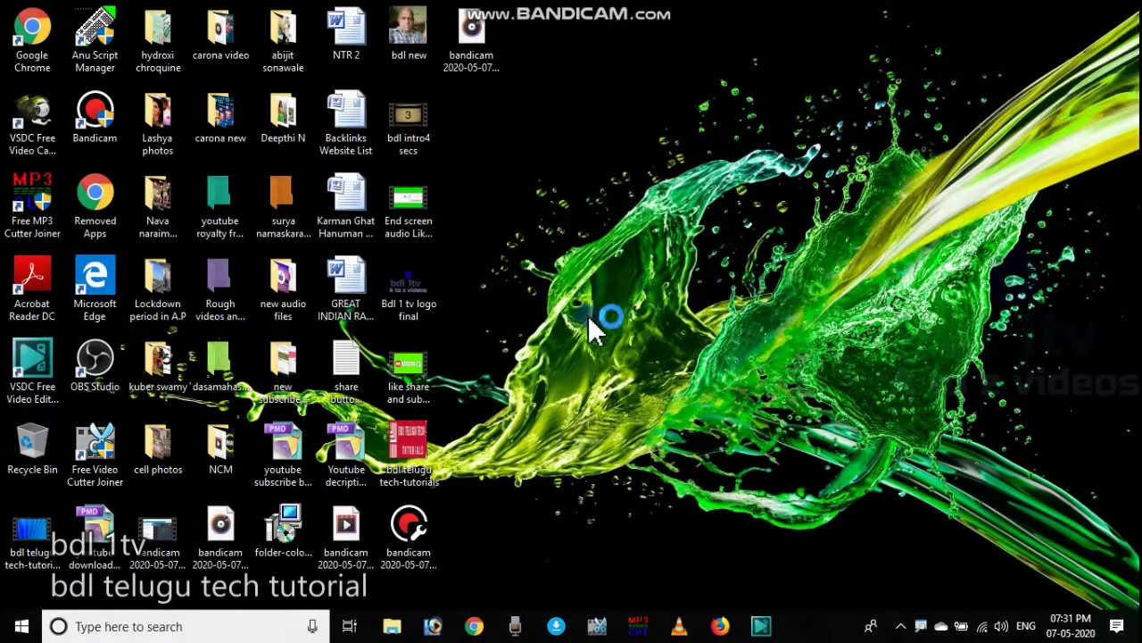
pyautogui.moveTo(236, 388)
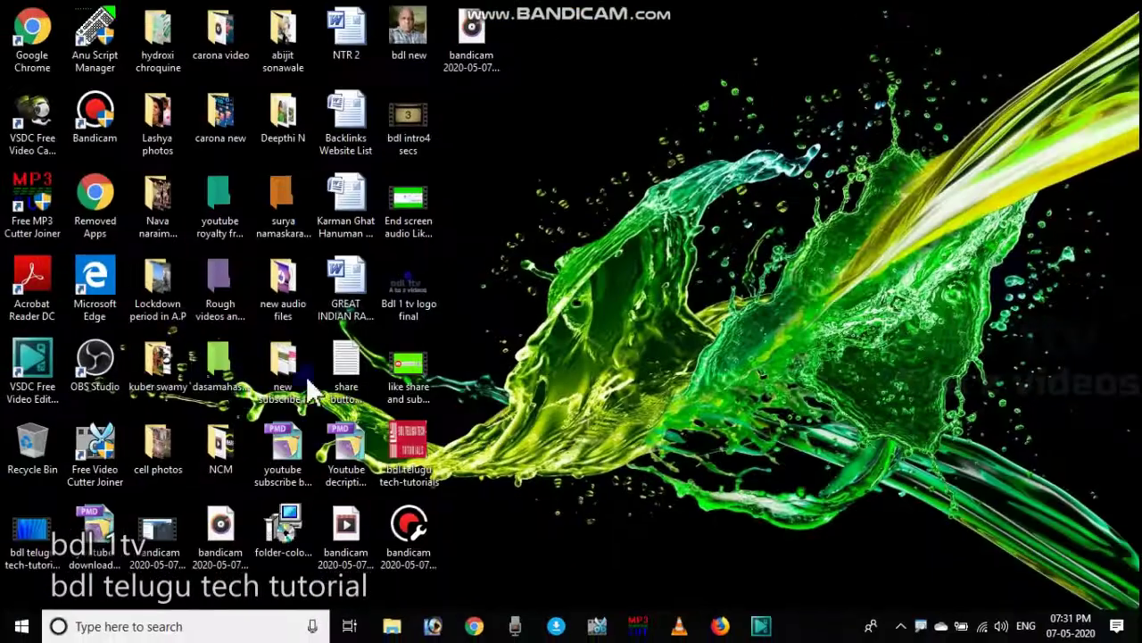
pyautogui.rightClick(652, 319)
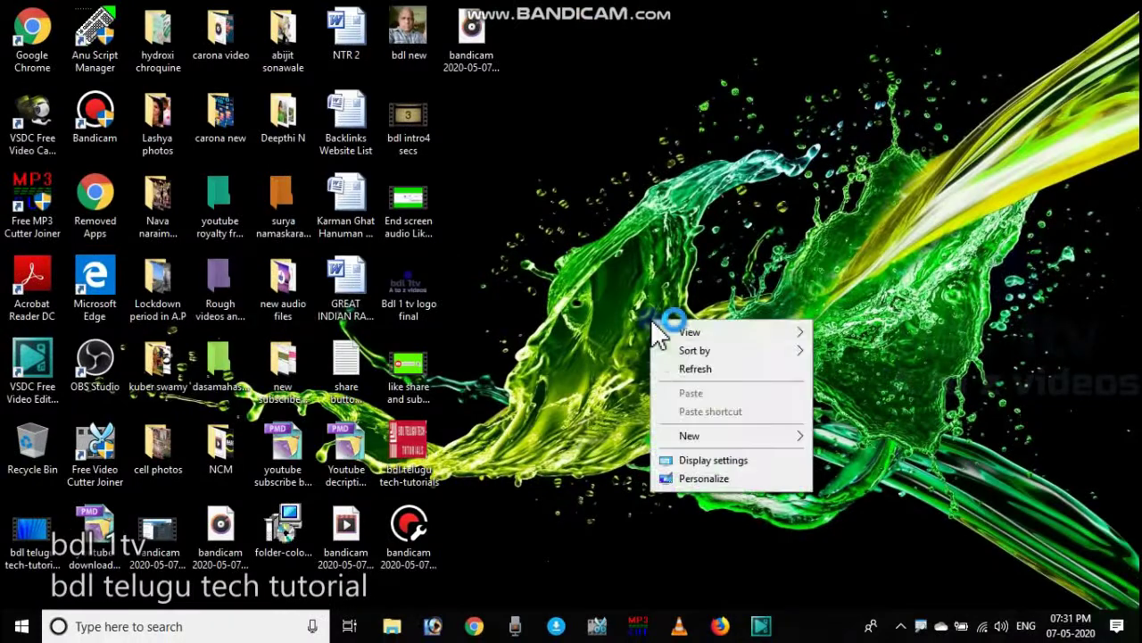
pyautogui.click(692, 371)
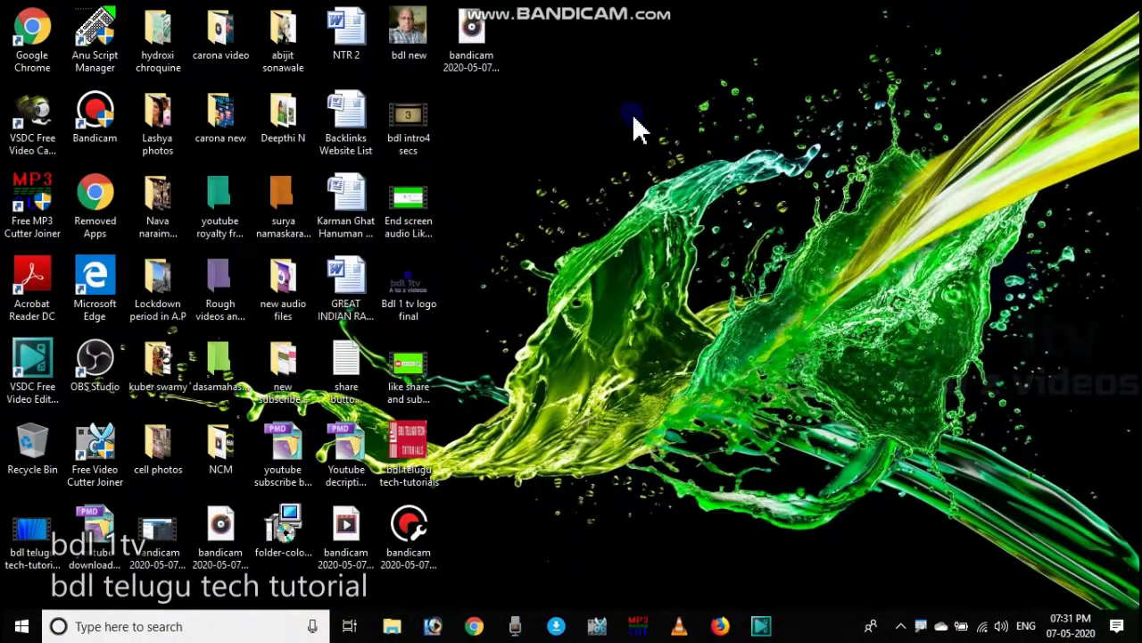
pyautogui.rightClick(536, 360)
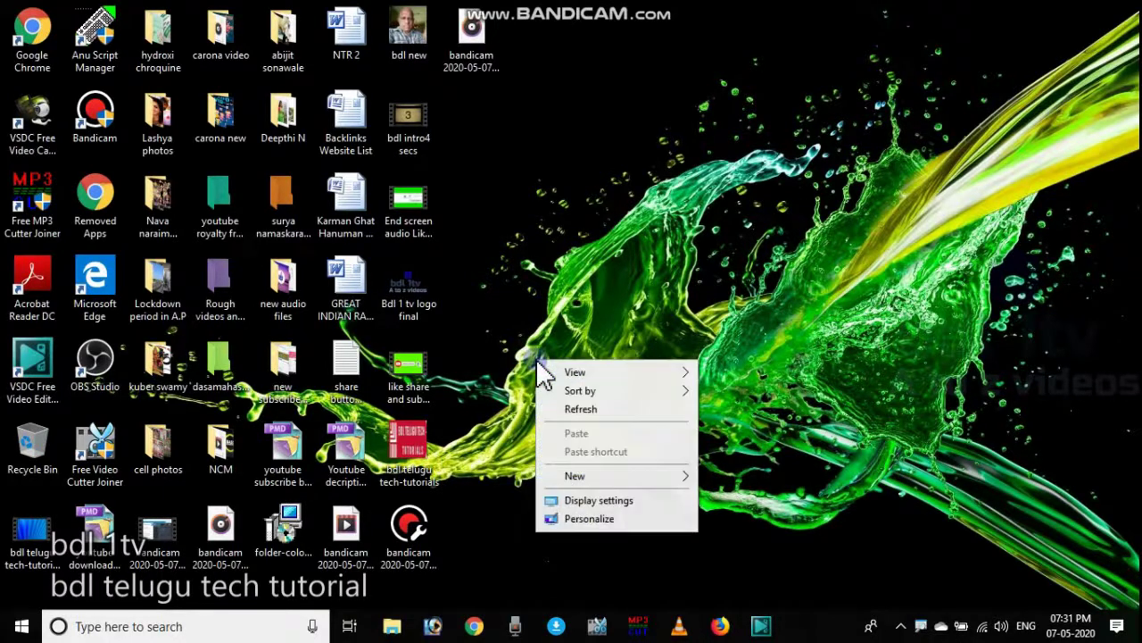
pyautogui.click(571, 410)
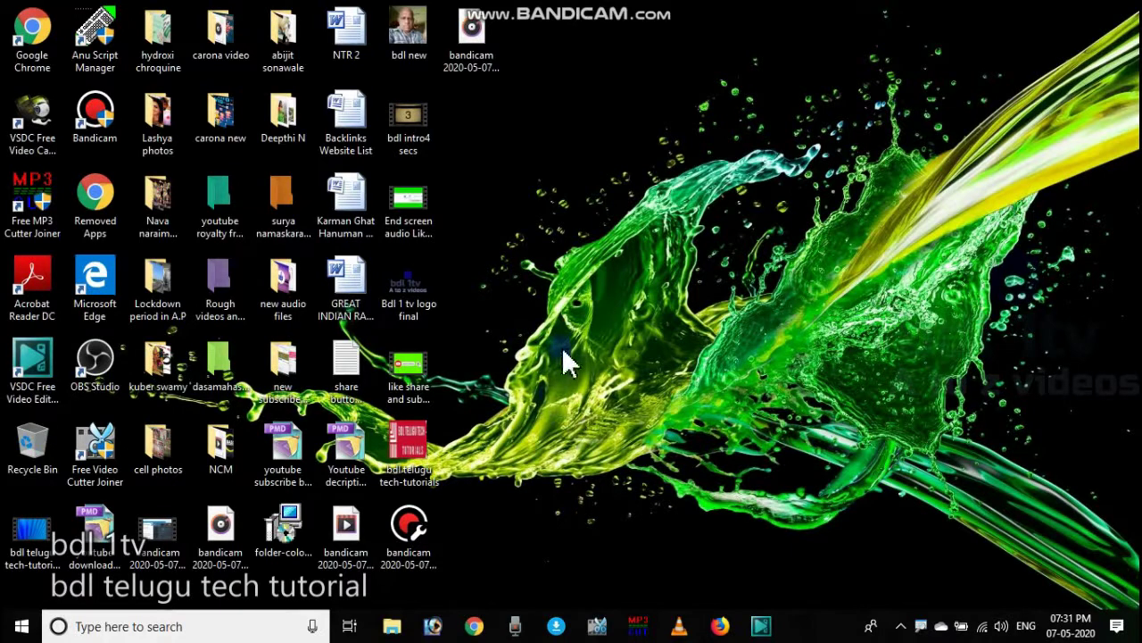
pyautogui.rightClick(563, 352)
pyautogui.click(583, 400)
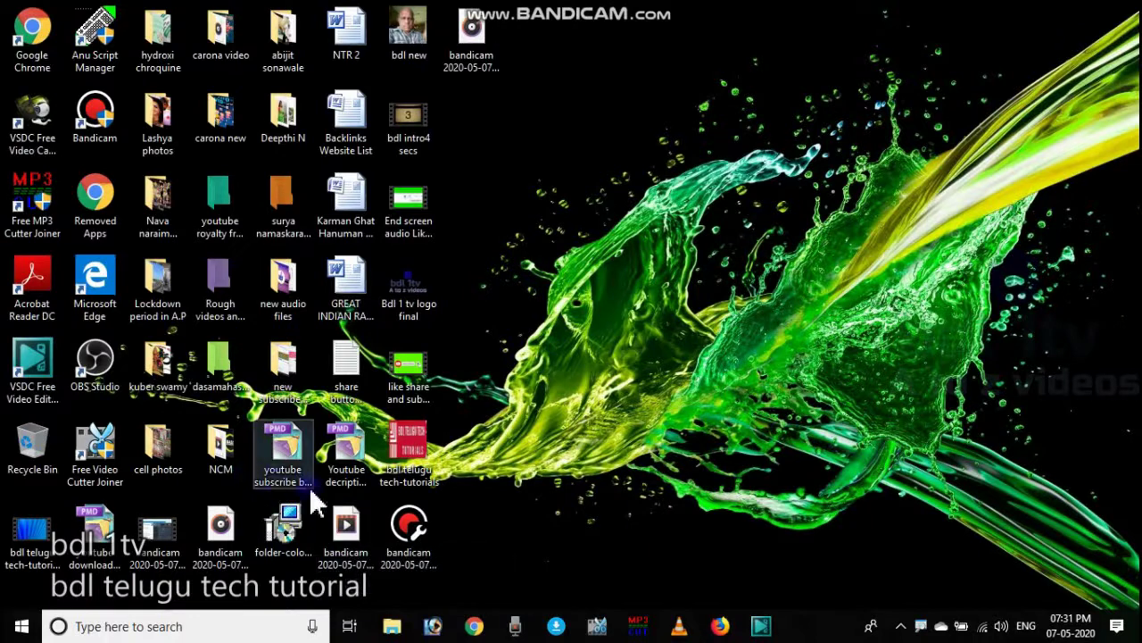
pyautogui.rightClick(650, 441)
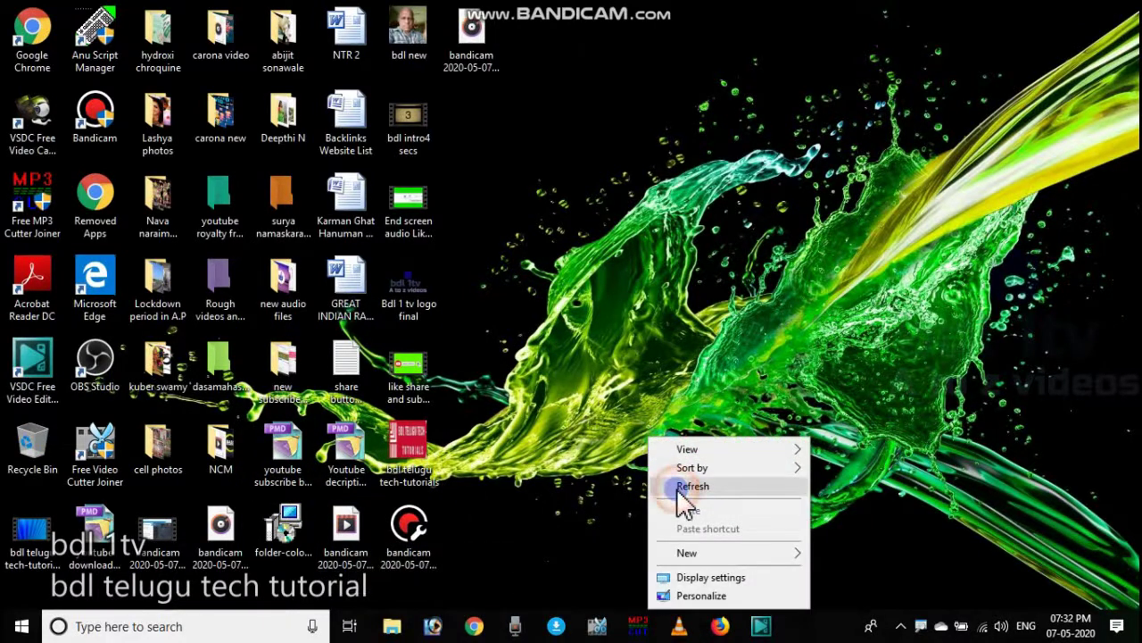
pyautogui.click(681, 488)
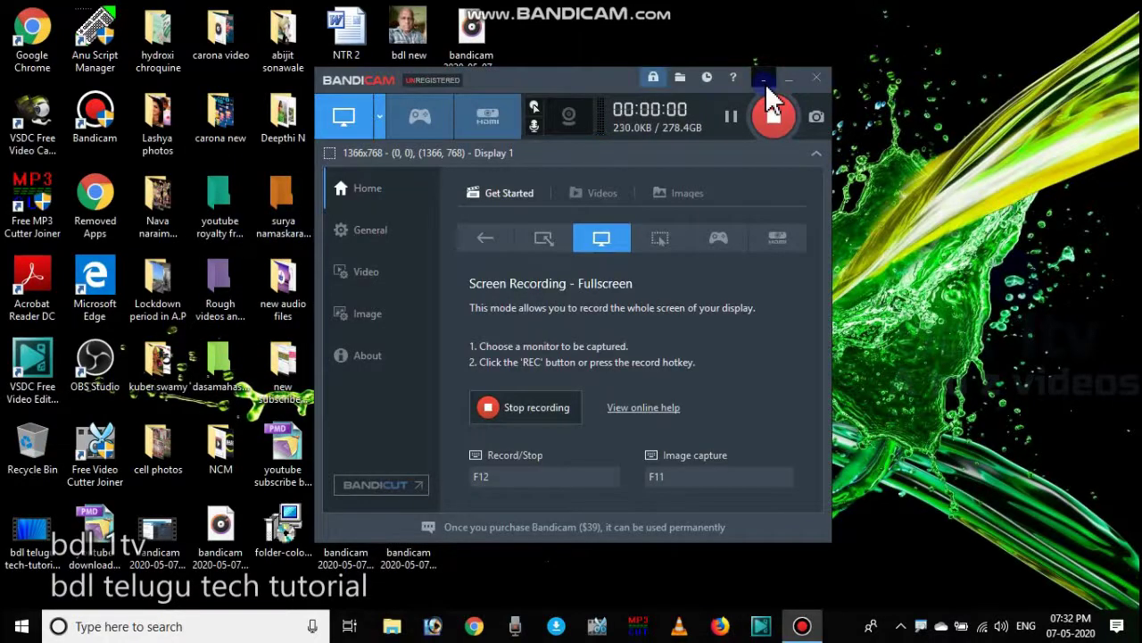
pyautogui.click(773, 107)
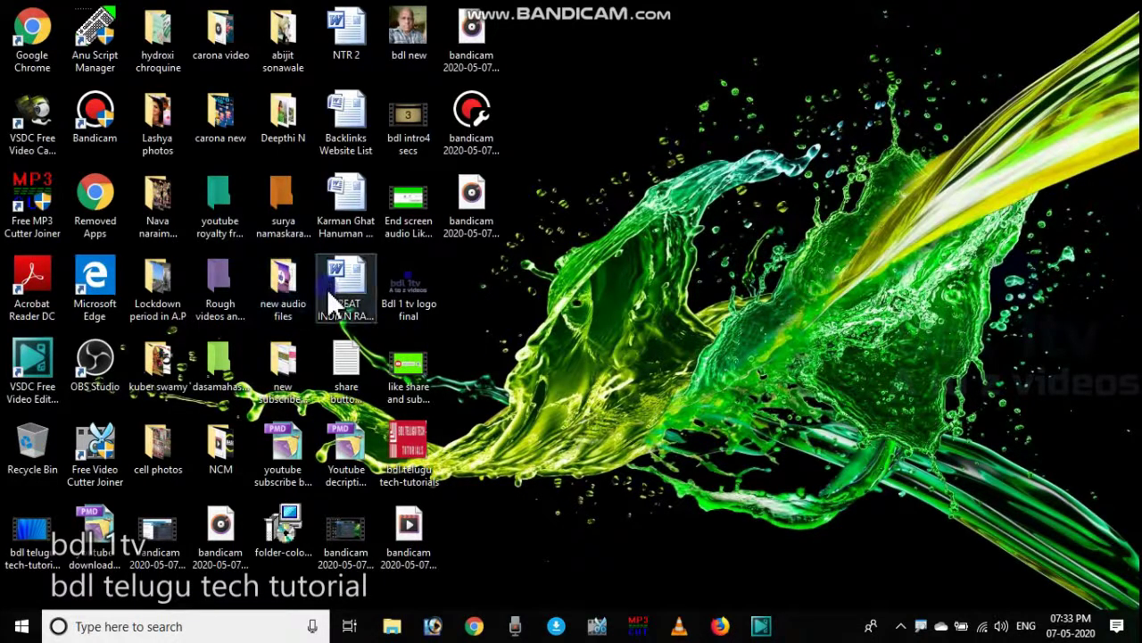
# Colorize the "new audio files" desktop folder with Alizarin, dismiss the share message and refresh the desktop
pyautogui.rightClick(279, 300)
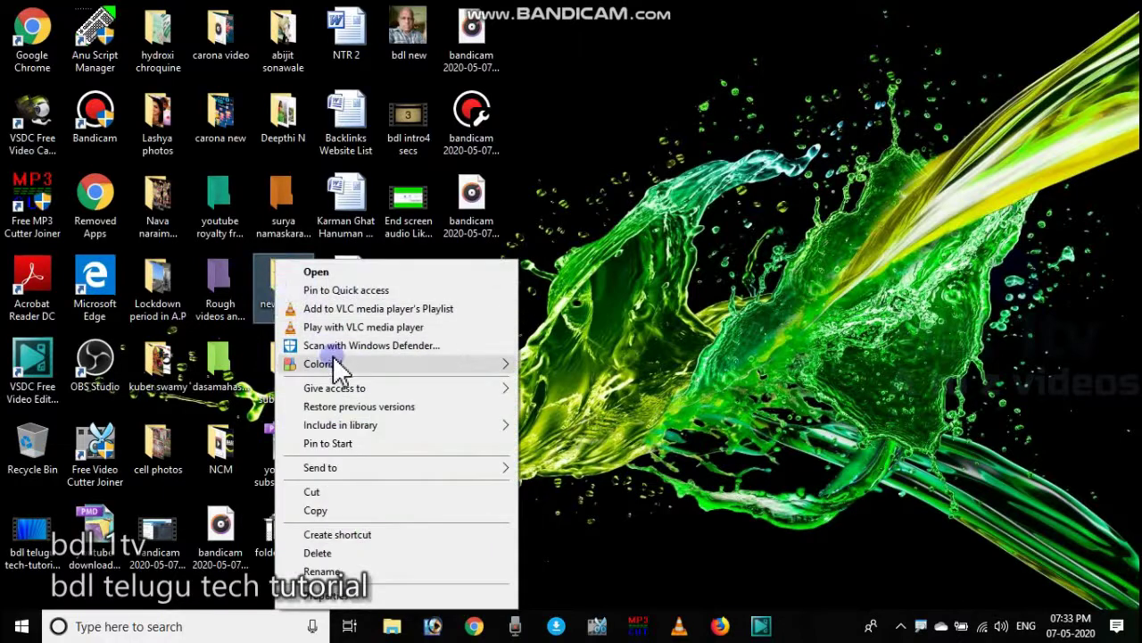
pyautogui.moveTo(386, 370)
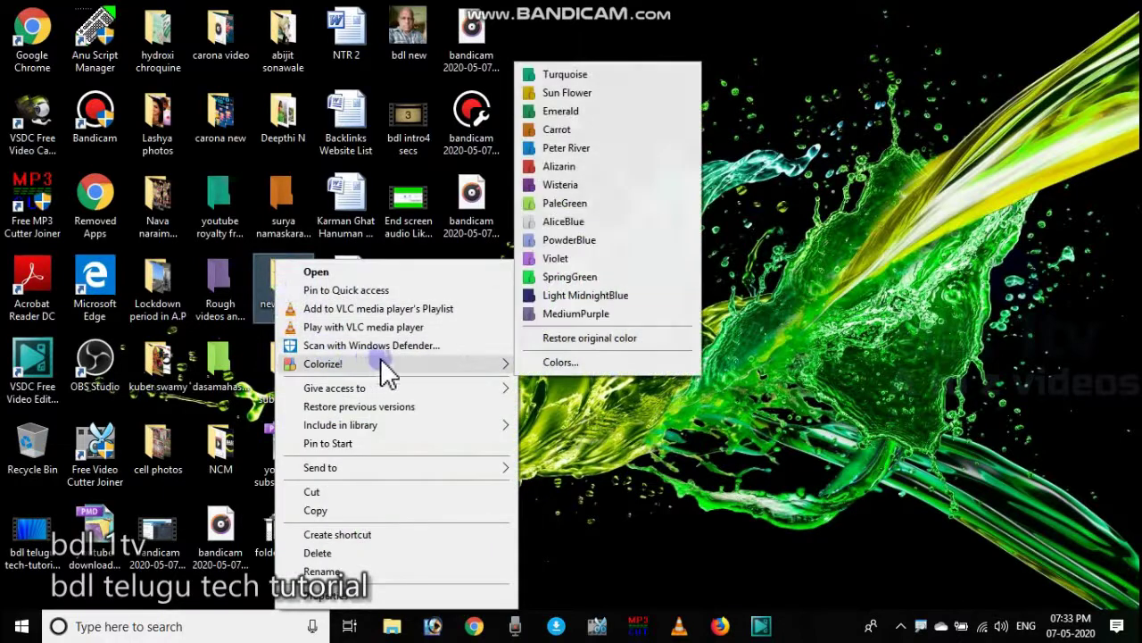
pyautogui.click(559, 166)
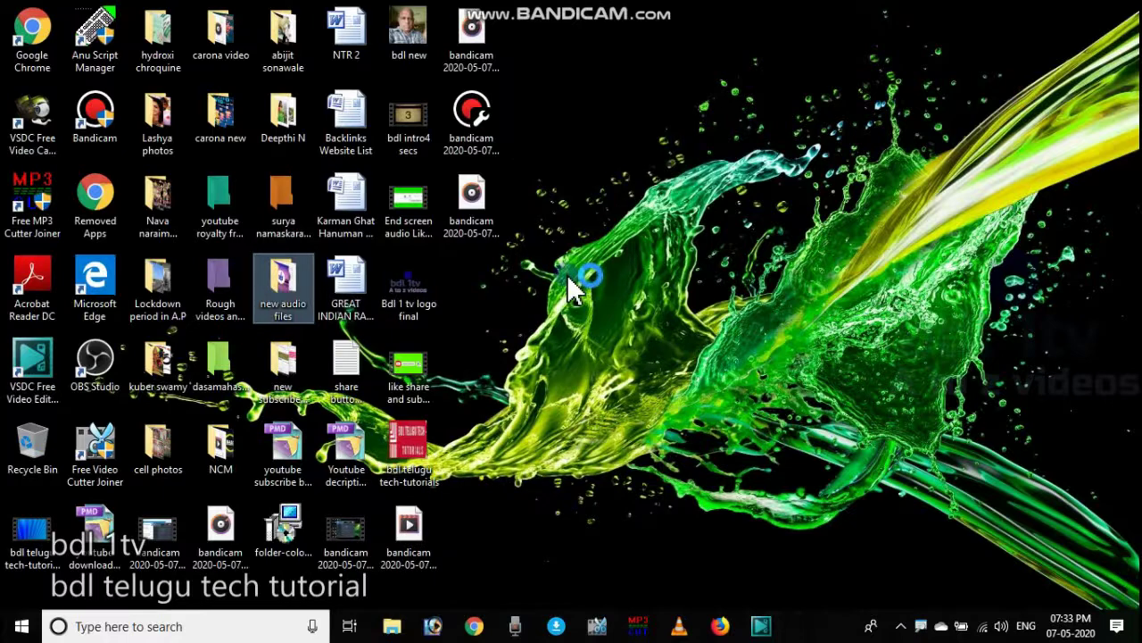
pyautogui.rightClick(569, 277)
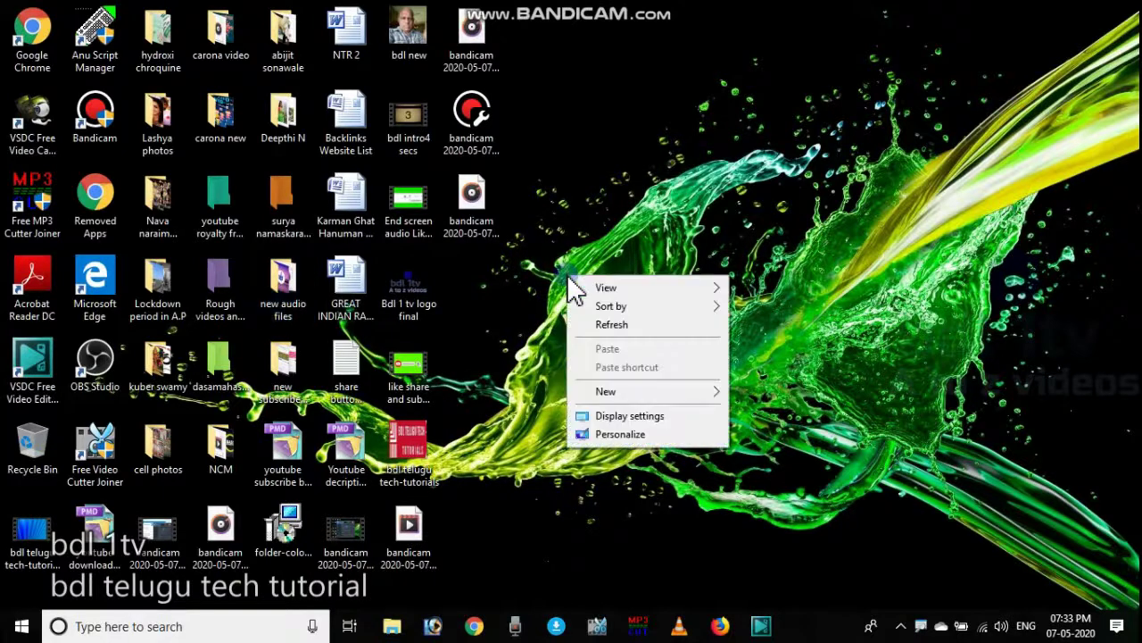
pyautogui.moveTo(600, 337)
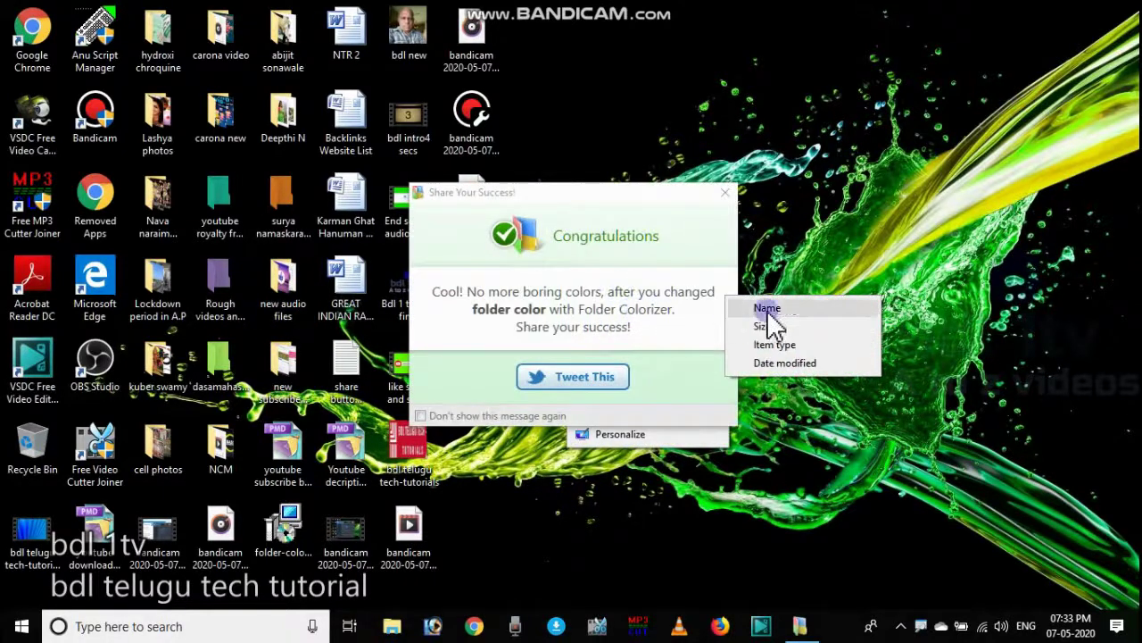
pyautogui.click(726, 193)
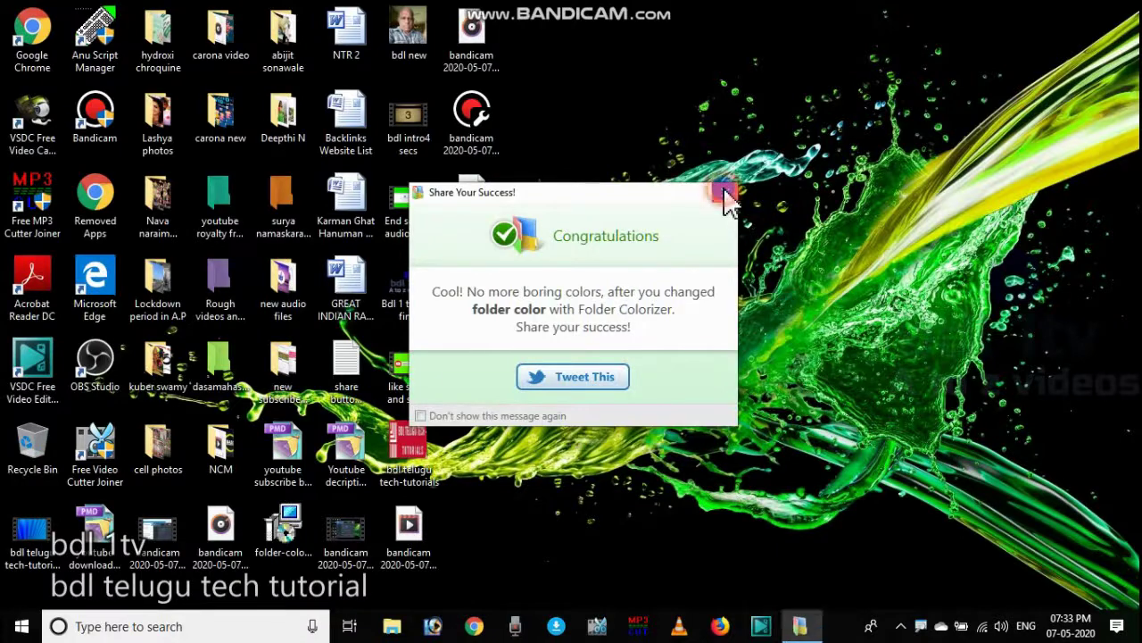
pyautogui.rightClick(625, 286)
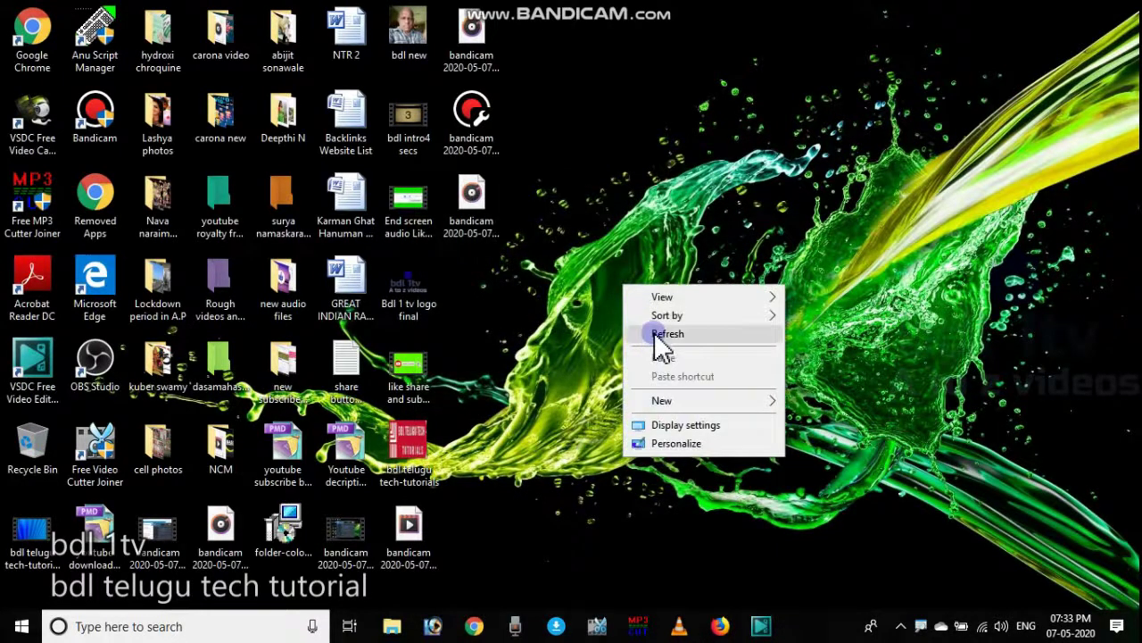
pyautogui.click(660, 335)
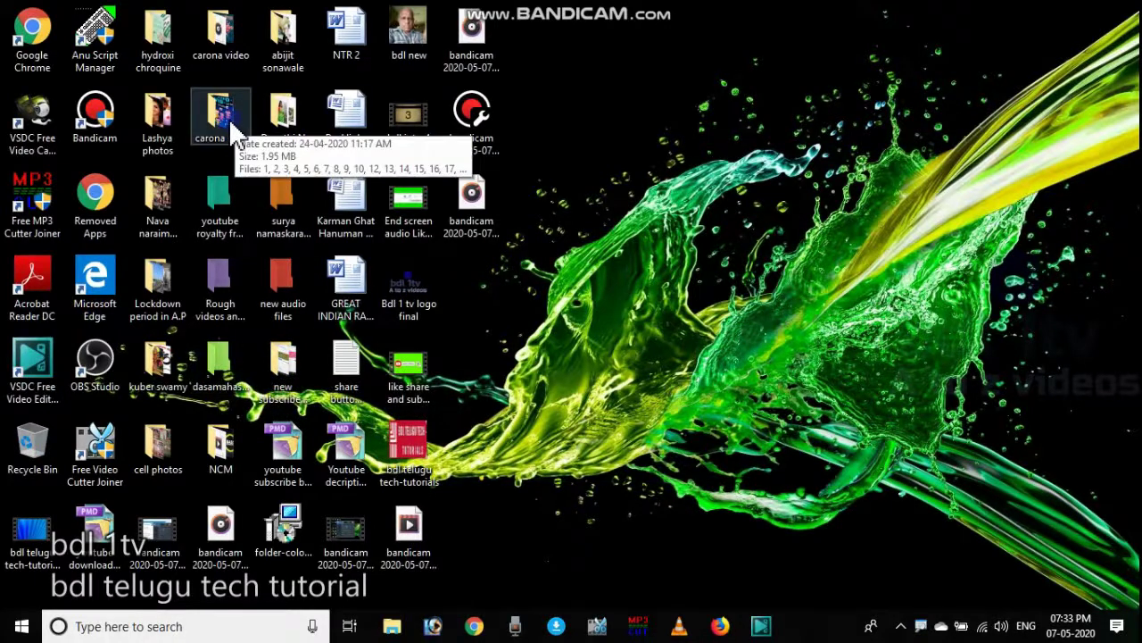
pyautogui.rightClick(714, 366)
pyautogui.click(746, 418)
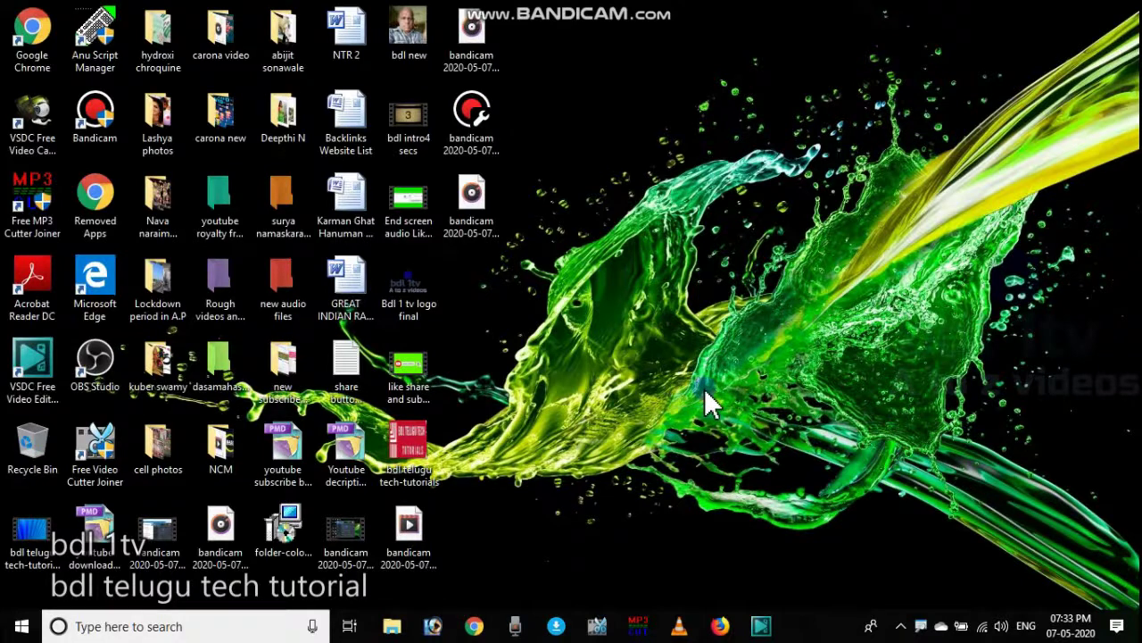
pyautogui.click(614, 396)
pyautogui.rightClick(615, 394)
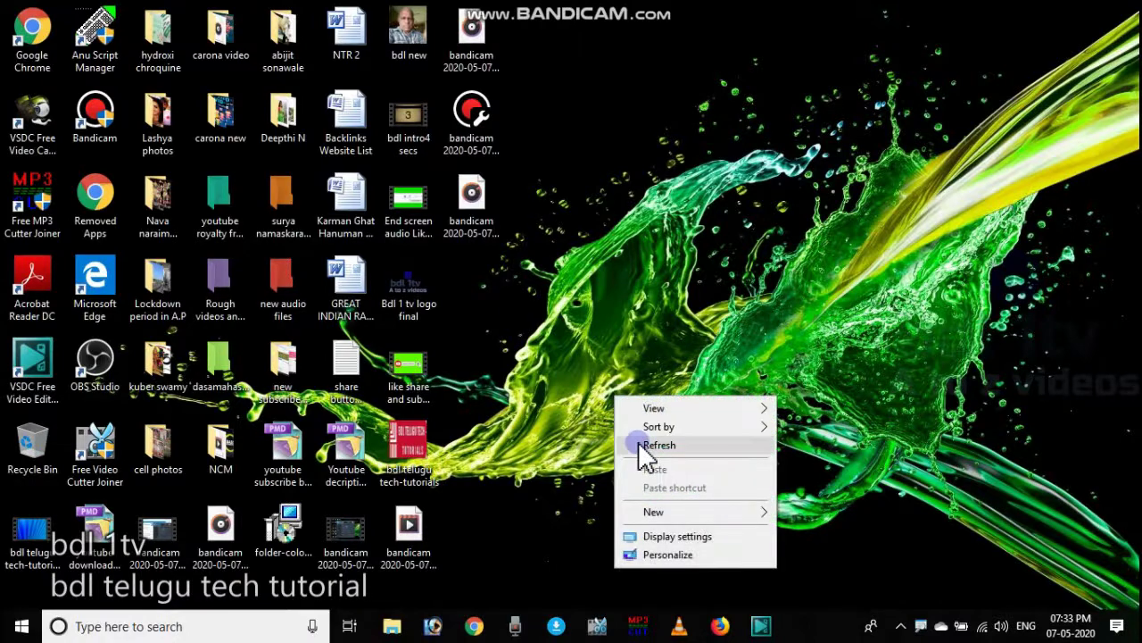
pyautogui.click(639, 442)
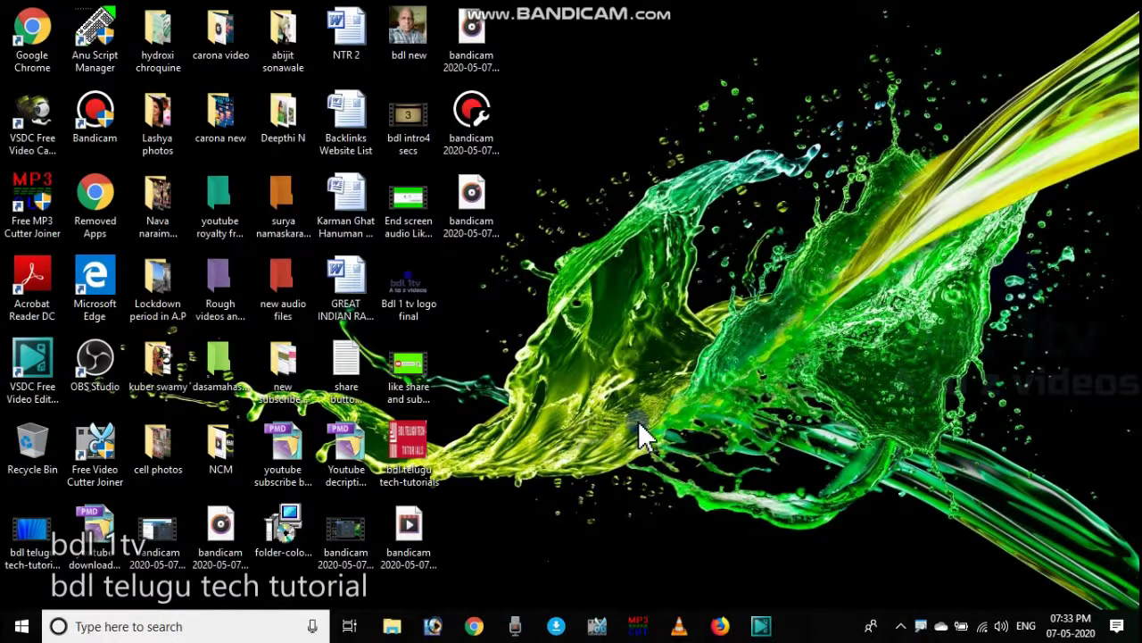